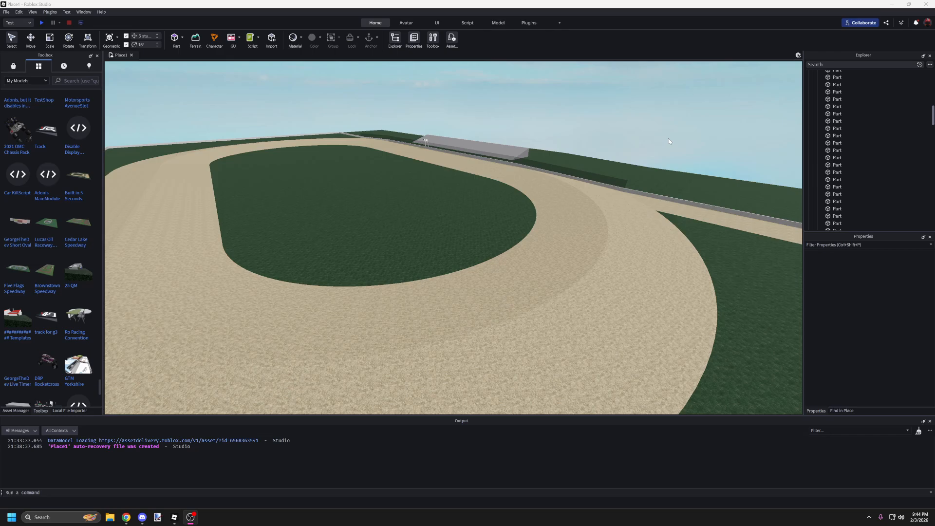
# Select all child parts of the TrackSurface model and set their BrickColor to Brown
pyautogui.moveTo(933, 117); pyautogui.dragTo(930, 59)
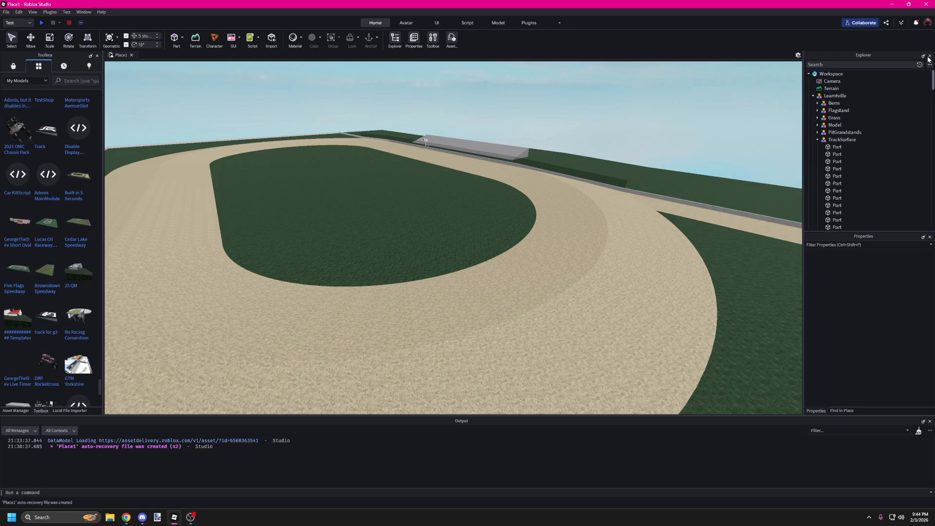
pyautogui.click(831, 140)
pyautogui.click(818, 140)
pyautogui.rightClick(826, 140)
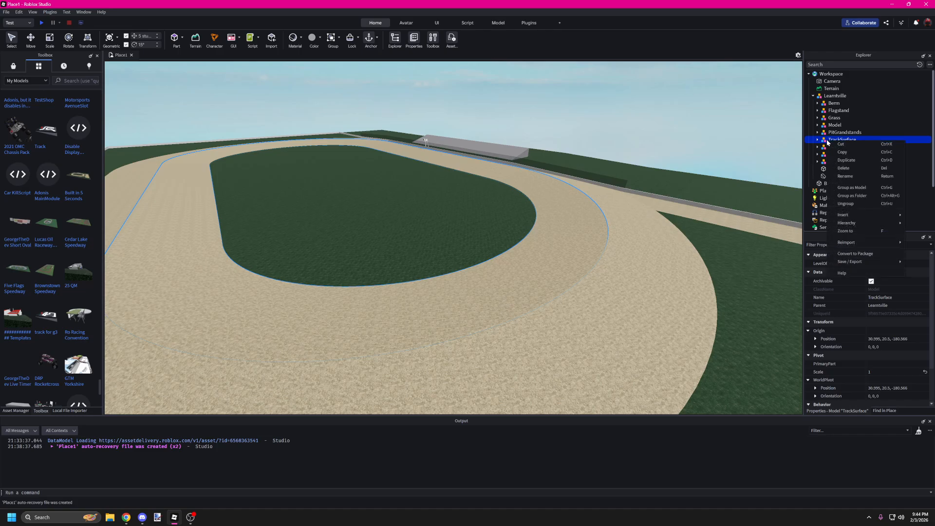
pyautogui.click(815, 228)
pyautogui.click(880, 264)
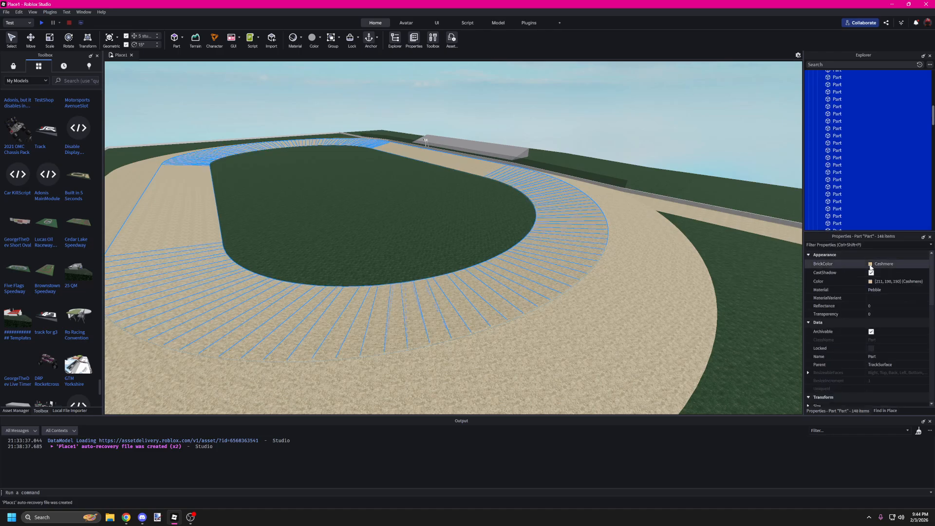
pyautogui.click(912, 361)
pyautogui.click(685, 132)
pyautogui.moveTo(682, 128); pyautogui.dragTo(379, 272, button='right')
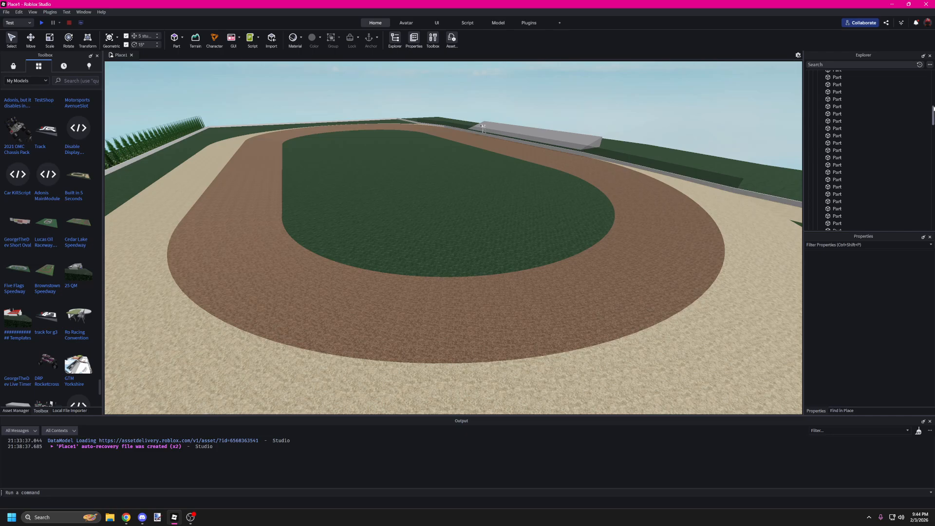
# Duplicate the TrackSurface model and rename the copy Groove
pyautogui.moveTo(933, 108); pyautogui.dragTo(933, 73)
pyautogui.click(818, 136)
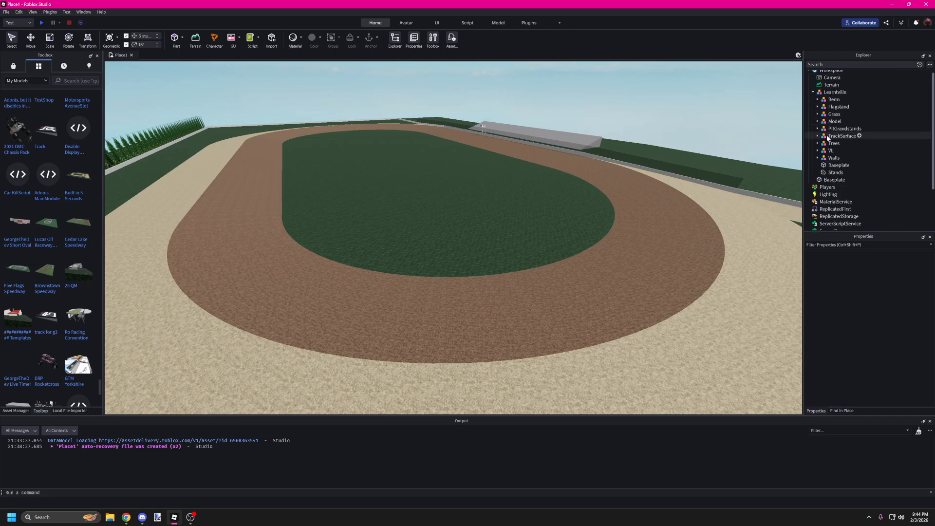
pyautogui.click(826, 137)
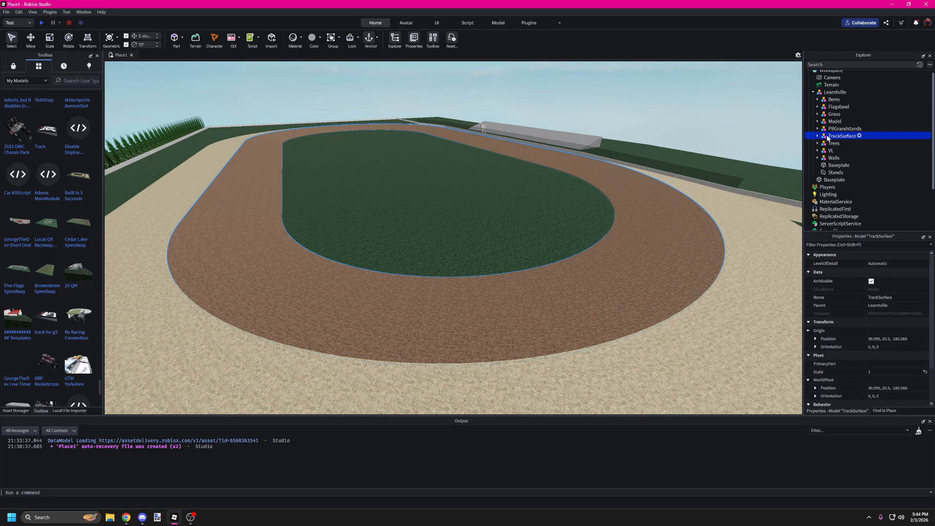
pyautogui.hotkey('ctrl', 'd')
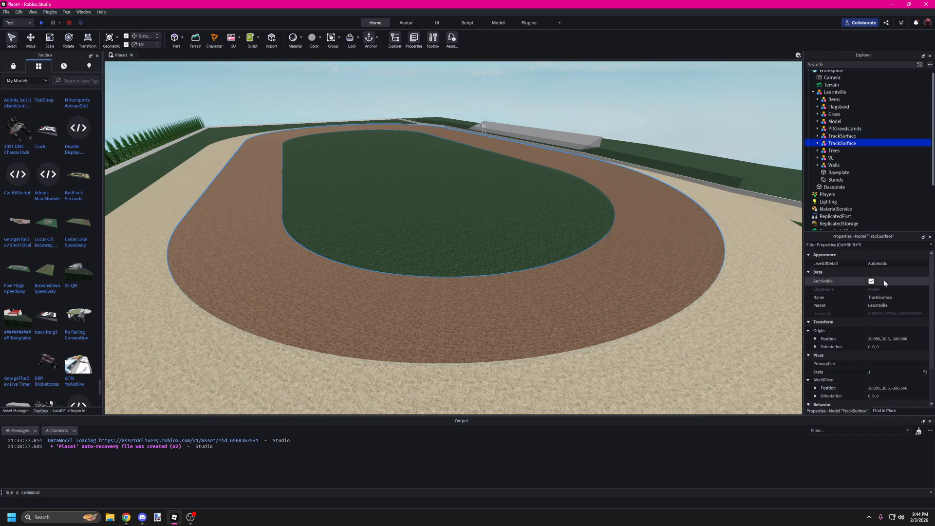
pyautogui.click(880, 298)
pyautogui.press('Return')
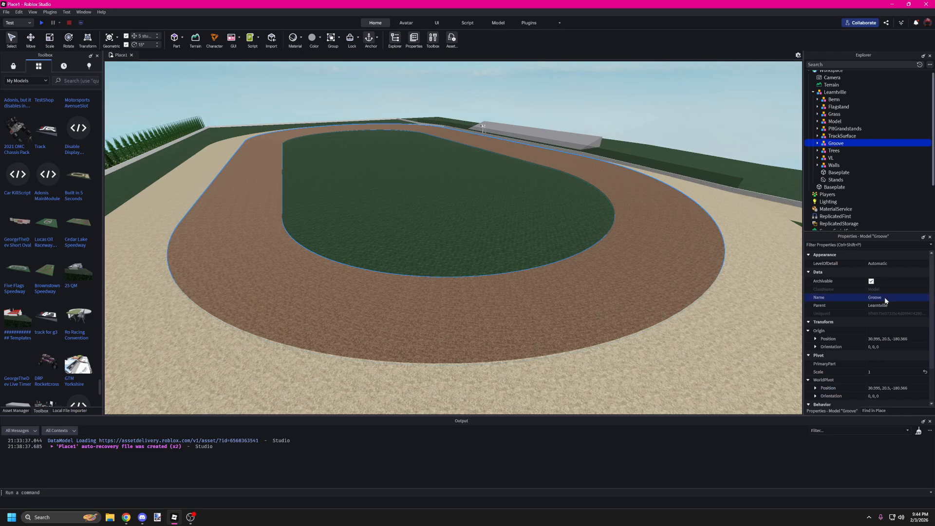
# Select all child parts of the Groove model and set their BrickColor to Medium brown
pyautogui.rightClick(836, 145)
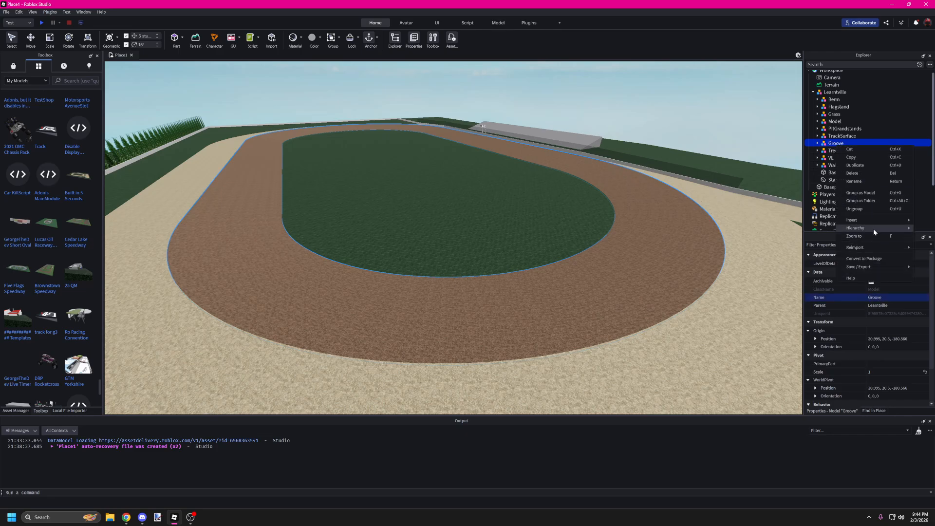
pyautogui.moveTo(872, 228)
pyautogui.click(822, 235)
pyautogui.click(869, 264)
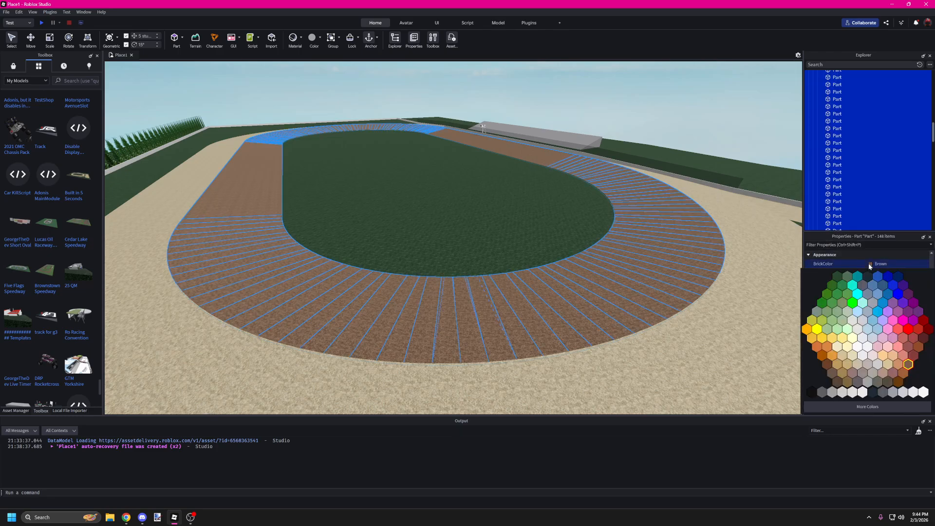
pyautogui.click(833, 381)
pyautogui.moveTo(559, 191); pyautogui.dragTo(559, 191, button='right')
pyautogui.press('w')
pyautogui.press('a')
pyautogui.press('w')
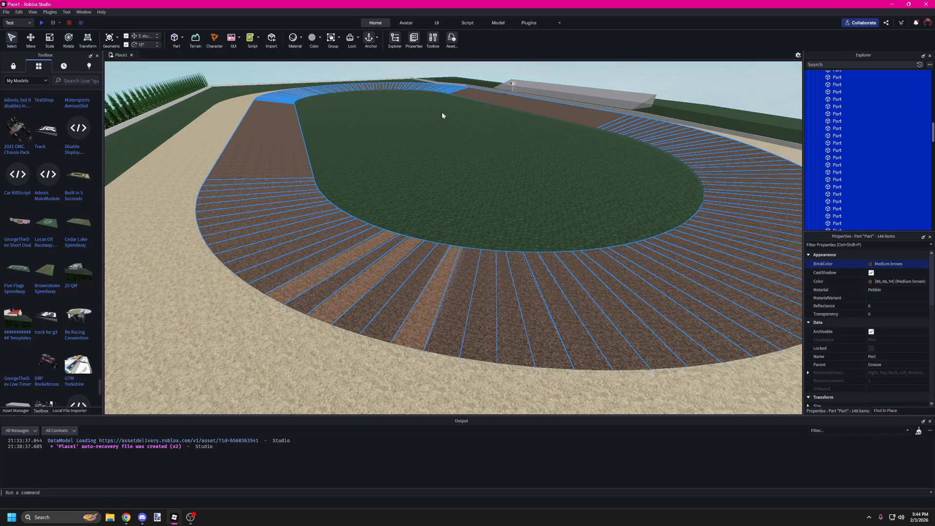
# Search the Creator Store's plugins for f3x
pyautogui.click(531, 22)
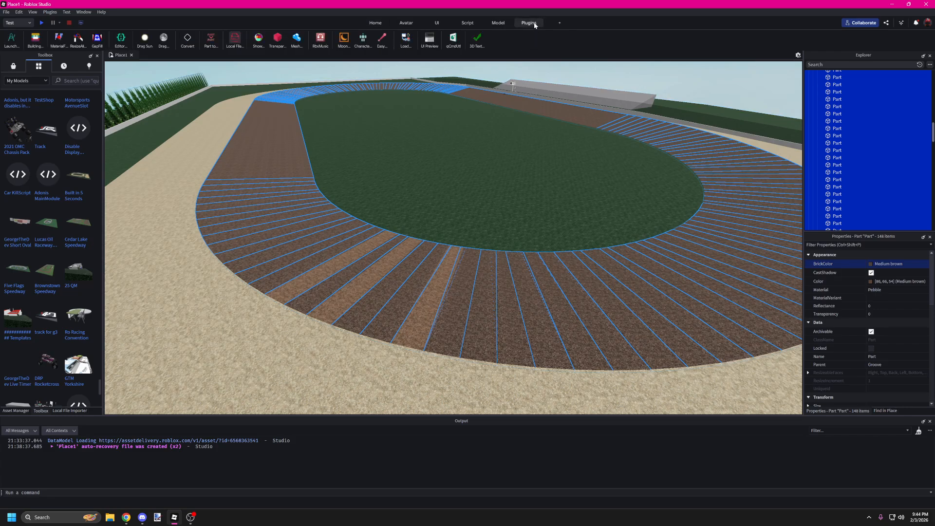
pyautogui.click(14, 66)
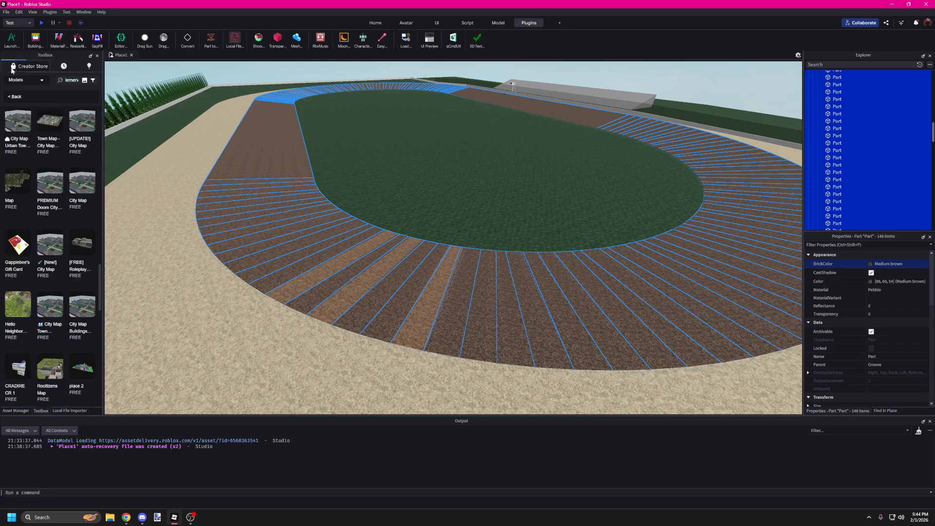
pyautogui.click(73, 80)
pyautogui.hotkey('ctrl', 'a')
pyautogui.press('BackSpace')
pyautogui.write('f3x')
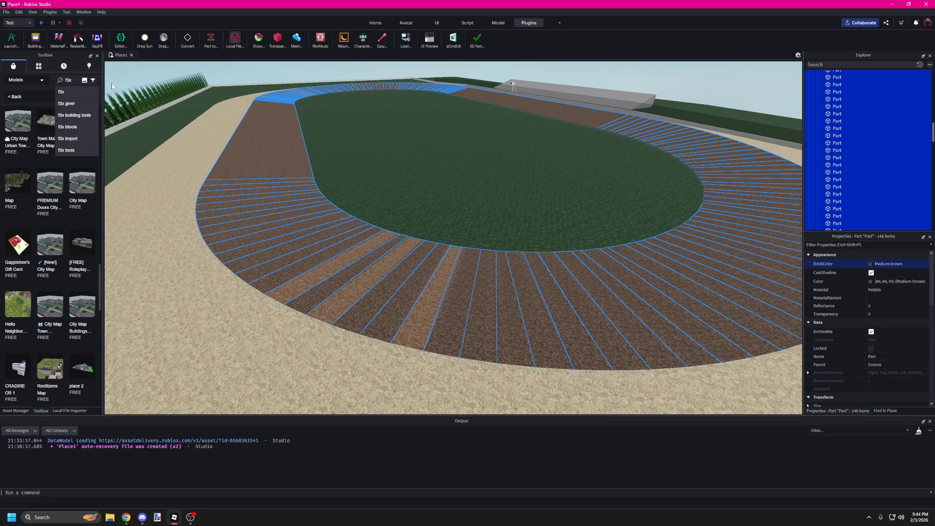
pyautogui.click(32, 79)
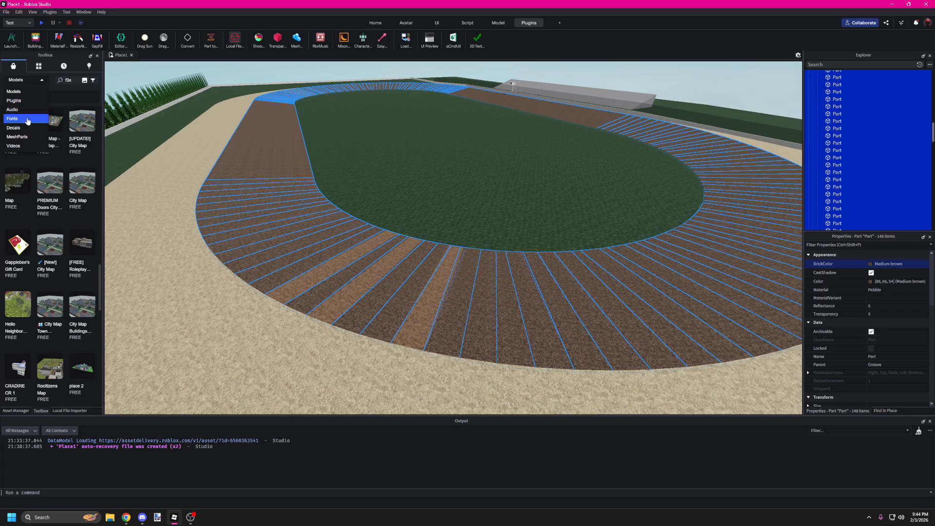
pyautogui.click(27, 101)
pyautogui.click(71, 79)
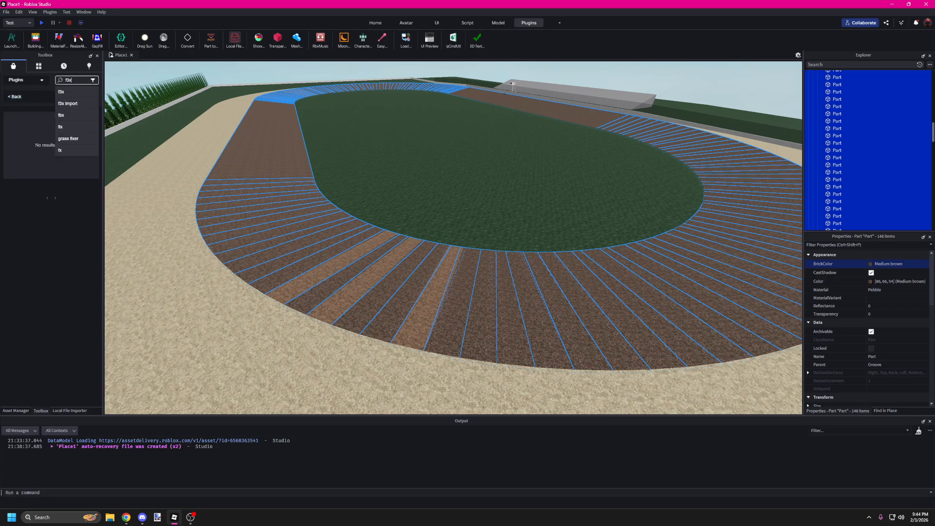
pyautogui.press('Return')
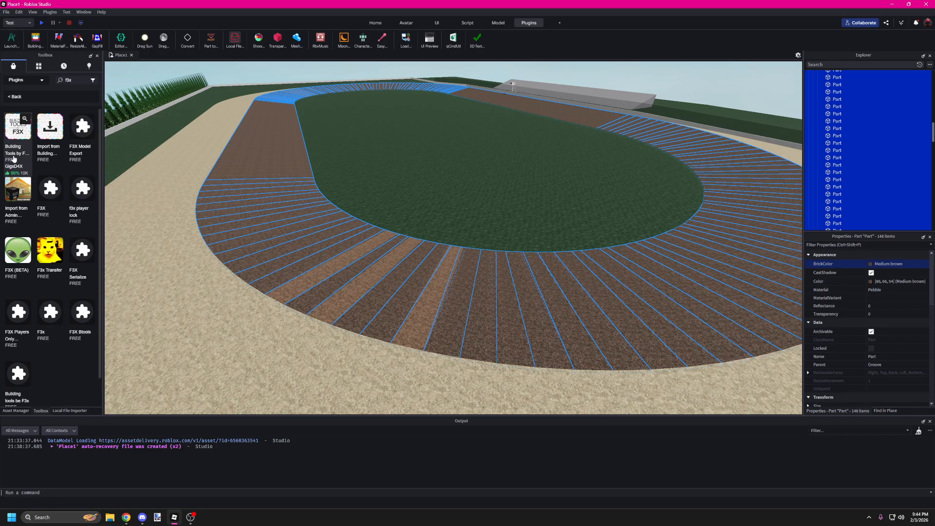
pyautogui.scroll(-2, 388, 149)
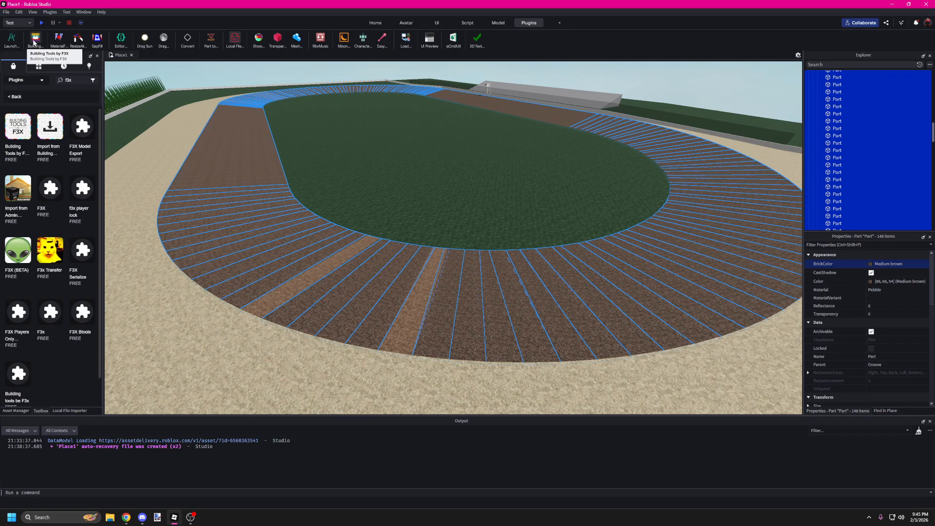
# Activate the Building Tools by F3X plugin and set the selected Groove parts' material to Marble
pyautogui.click(34, 41)
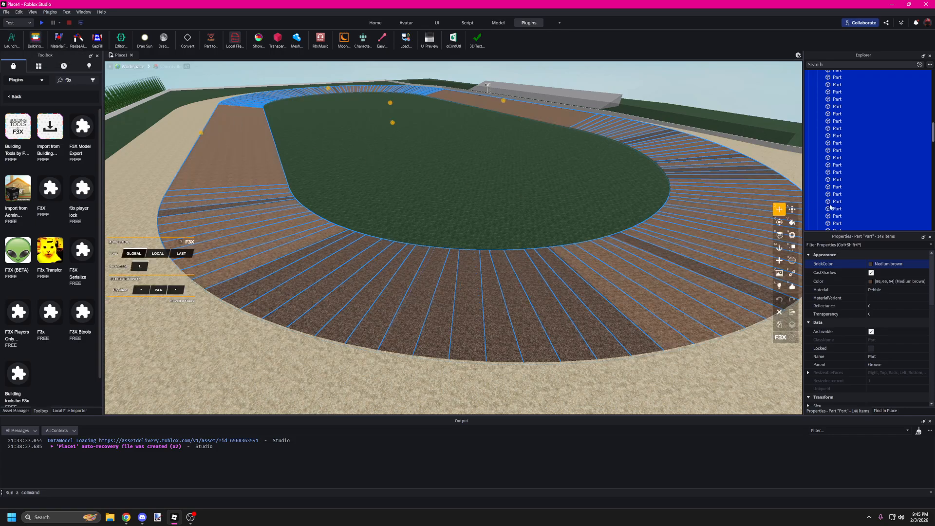
pyautogui.moveTo(934, 131); pyautogui.dragTo(933, 73)
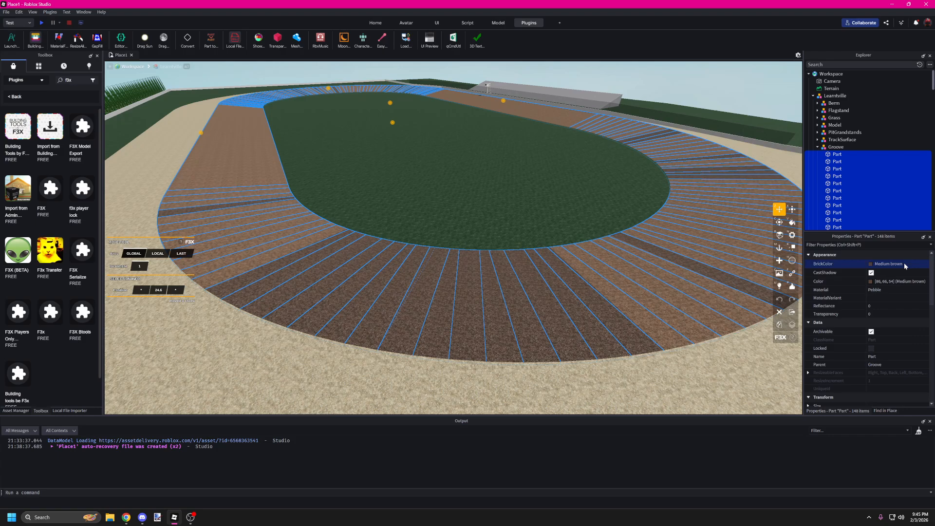
pyautogui.click(898, 290)
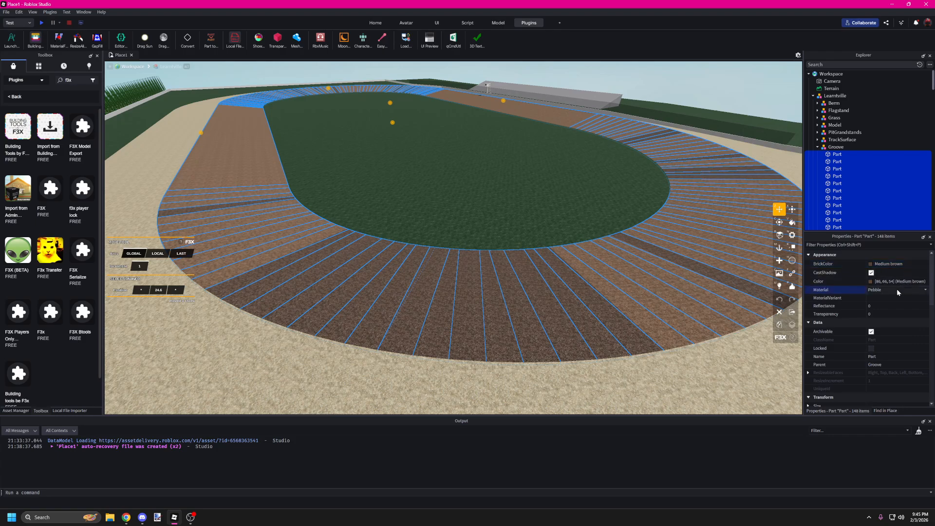
pyautogui.press('m')
pyautogui.moveTo(528, 173); pyautogui.dragTo(479, 173, button='right')
pyautogui.press('w')
pyautogui.press('a')
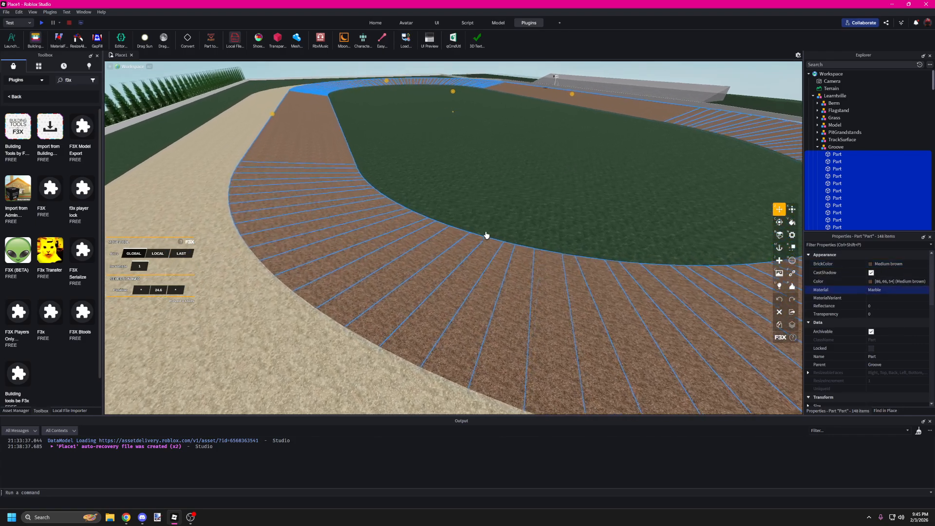
pyautogui.press('w')
pyautogui.press('a')
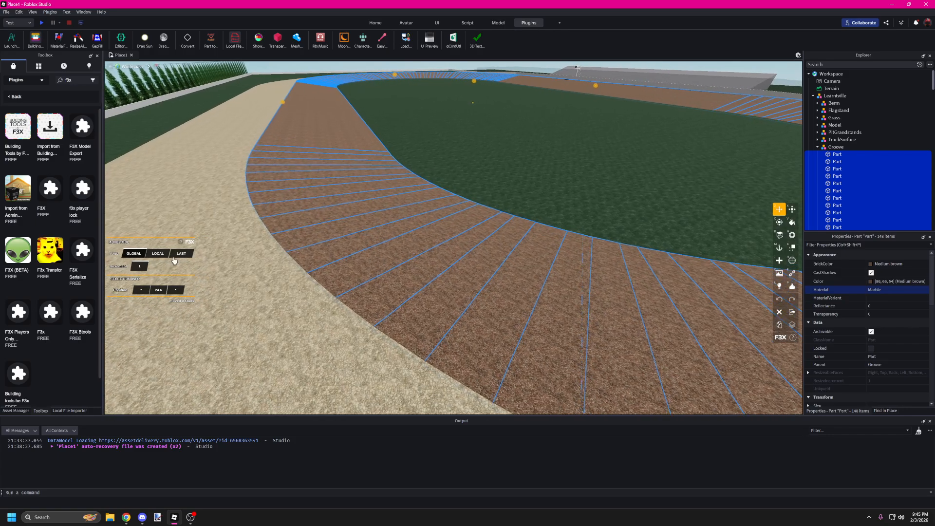
# Set the F3X Move tool to local axes with an increment of 0.05
pyautogui.click(163, 253)
pyautogui.moveTo(159, 258); pyautogui.dragTo(418, 230, button='right')
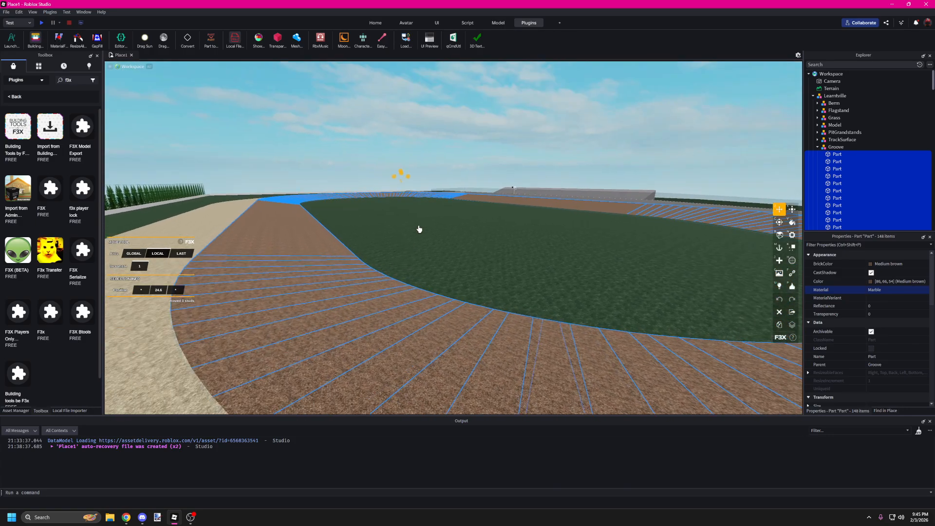
pyautogui.press('w')
pyautogui.press('w')
pyautogui.moveTo(502, 206); pyautogui.dragTo(430, 225, button='right')
pyautogui.press('w')
pyautogui.press('a')
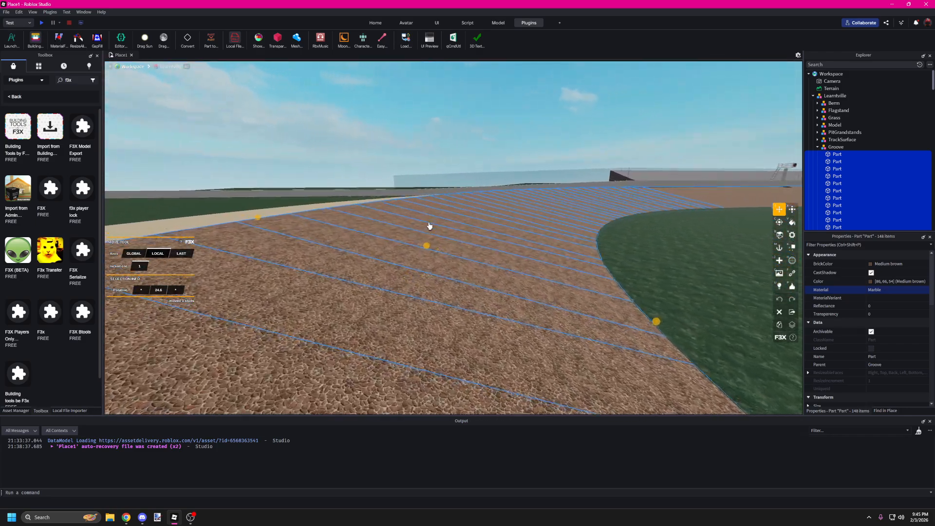
pyautogui.press('w')
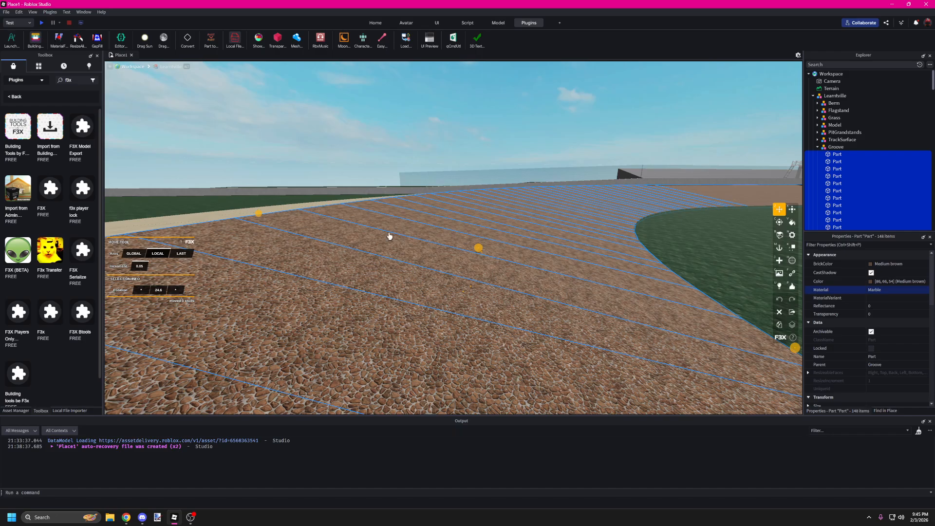
# Move the selected Groove parts 0.05 studs along their local axis at the track surface
pyautogui.press('w')
pyautogui.moveTo(483, 206)
pyautogui.mouseDown(button='right')
pyautogui.moveTo(516, 244)
pyautogui.moveTo(483, 206)
pyautogui.mouseUp(button='right')
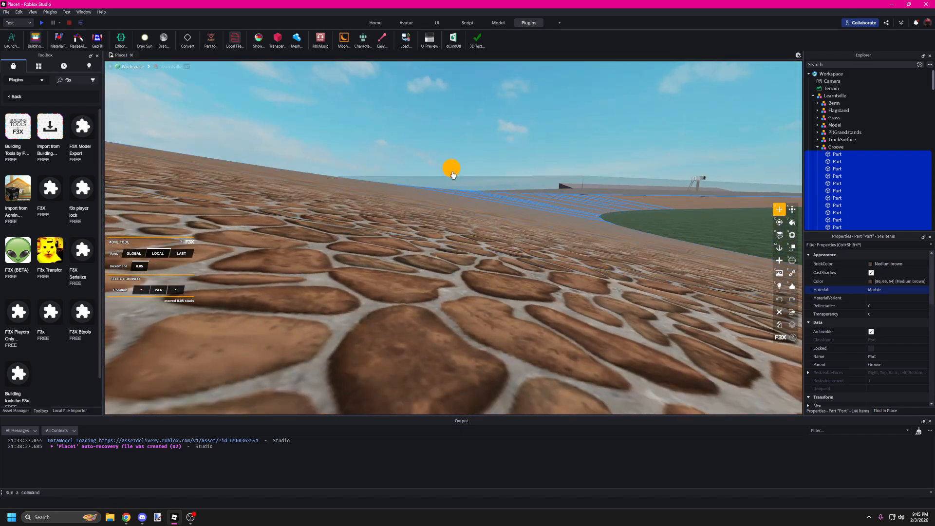
pyautogui.press('s')
pyautogui.moveTo(452, 175); pyautogui.dragTo(453, 175, button='right')
# Examine the offset Groove parts against the track surface from several sides of the oval
pyautogui.press('w')
pyautogui.press('e')
pyautogui.press('d')
pyautogui.press('d')
pyautogui.press('w')
pyautogui.press('e')
pyautogui.press('s')
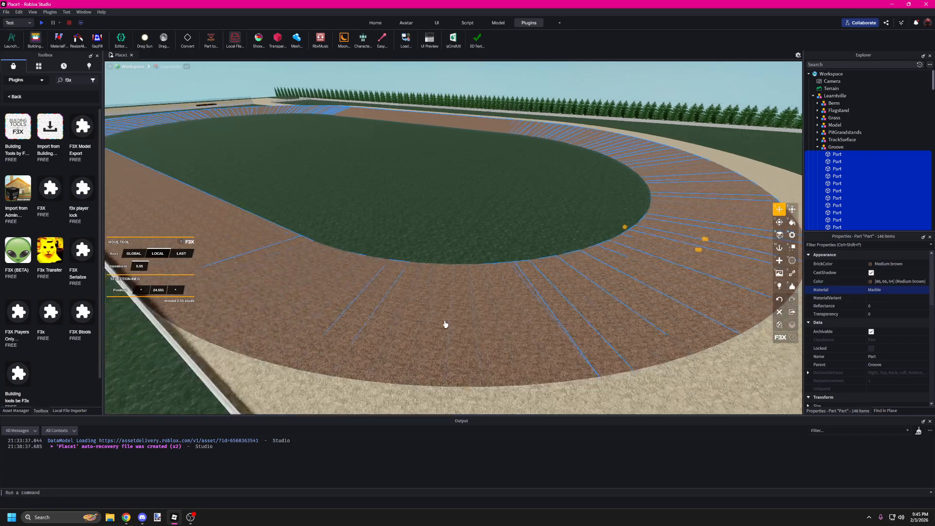
pyautogui.moveTo(459, 295); pyautogui.dragTo(459, 294, button='right')
pyautogui.press('w')
pyautogui.moveTo(419, 266); pyautogui.dragTo(419, 266, button='right')
pyautogui.press('w')
pyautogui.press('a')
pyautogui.press('s')
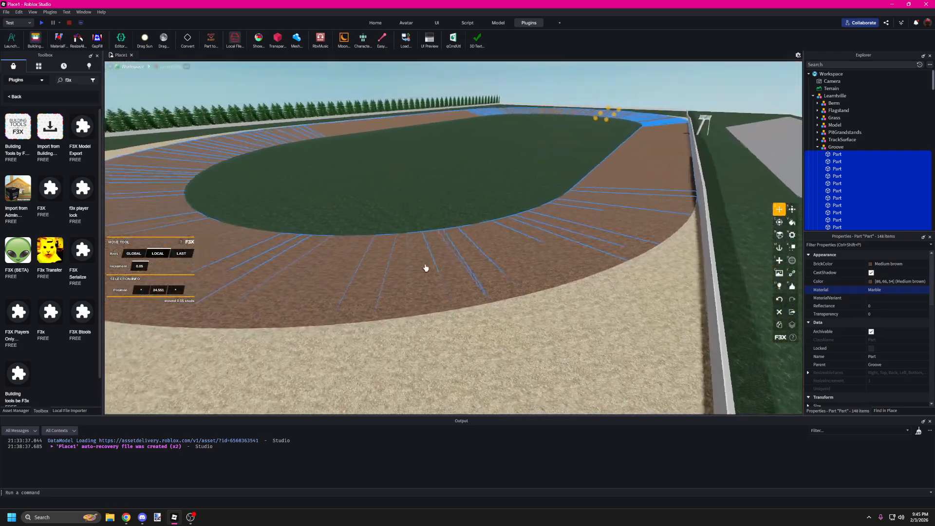
# Collapse the Groove model in the hierarchy, exit F3X to the Select tool and clear the selection
pyautogui.click(817, 147)
pyautogui.click(836, 146)
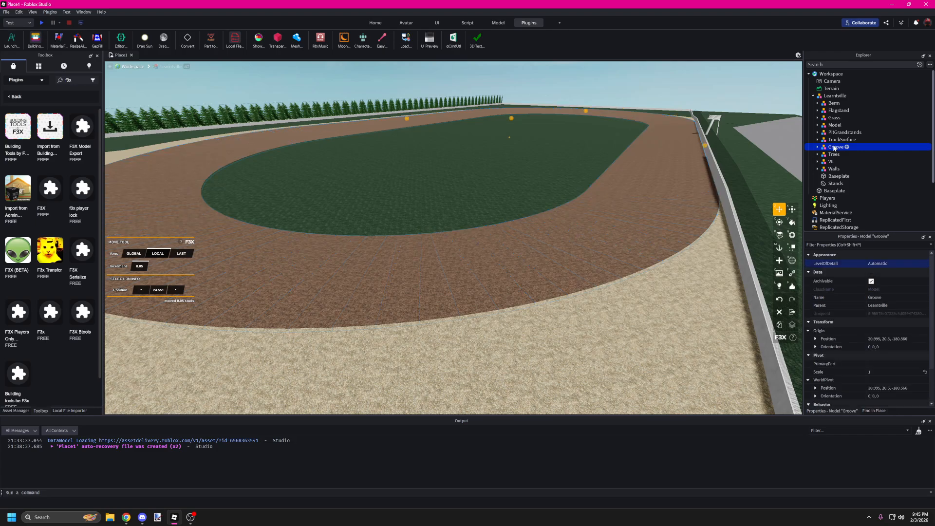
pyautogui.click(388, 22)
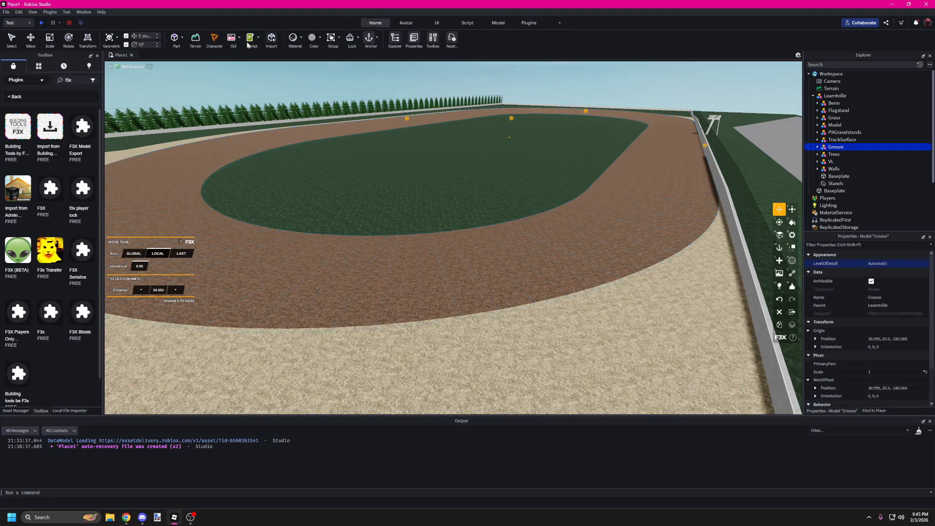
pyautogui.click(11, 36)
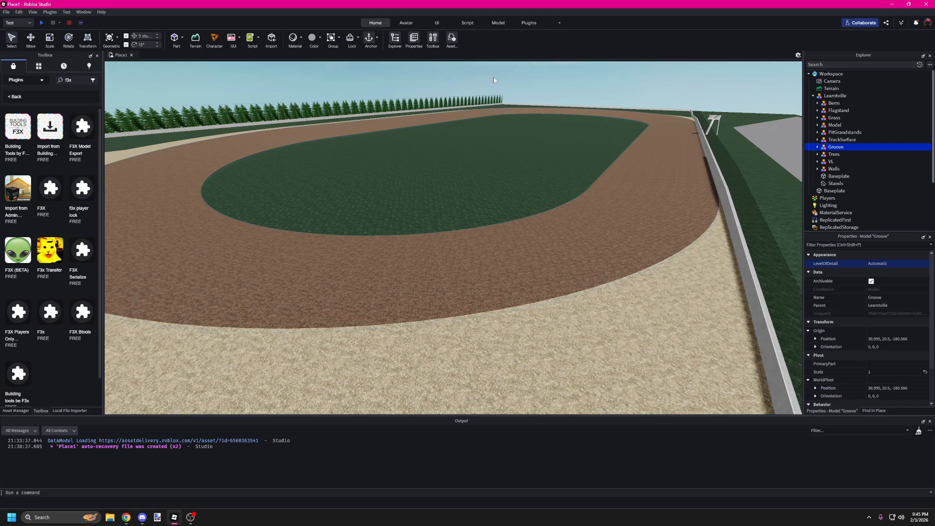
pyautogui.click(495, 78)
pyautogui.moveTo(495, 78); pyautogui.dragTo(495, 78, button='right')
pyautogui.press('a')
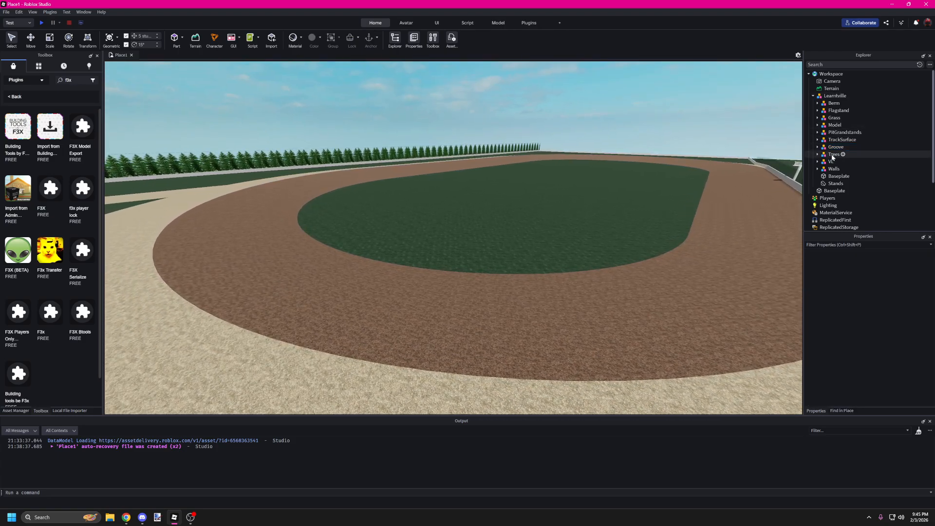
# Select all child parts of the TrackSurface model and examine how the oval is divided into segments
pyautogui.click(835, 140)
pyautogui.rightClick(834, 141)
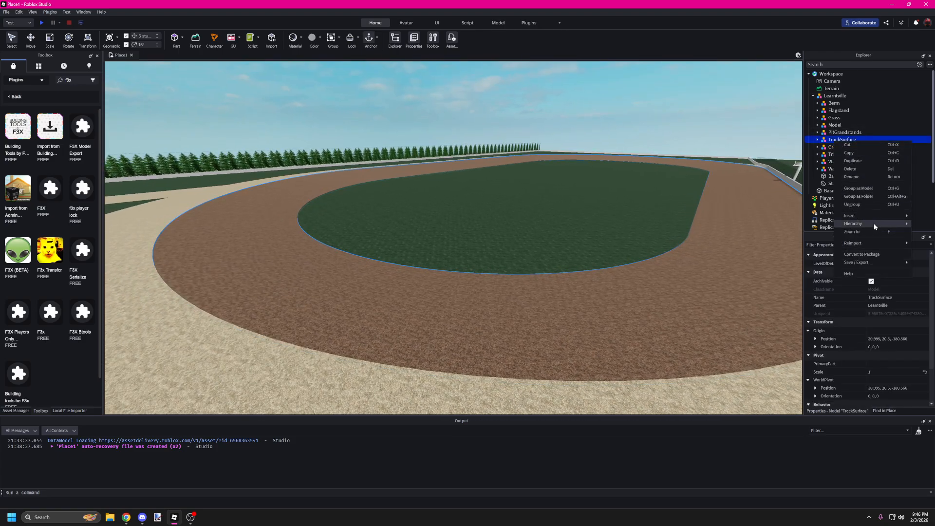
pyautogui.moveTo(875, 223)
pyautogui.click(824, 230)
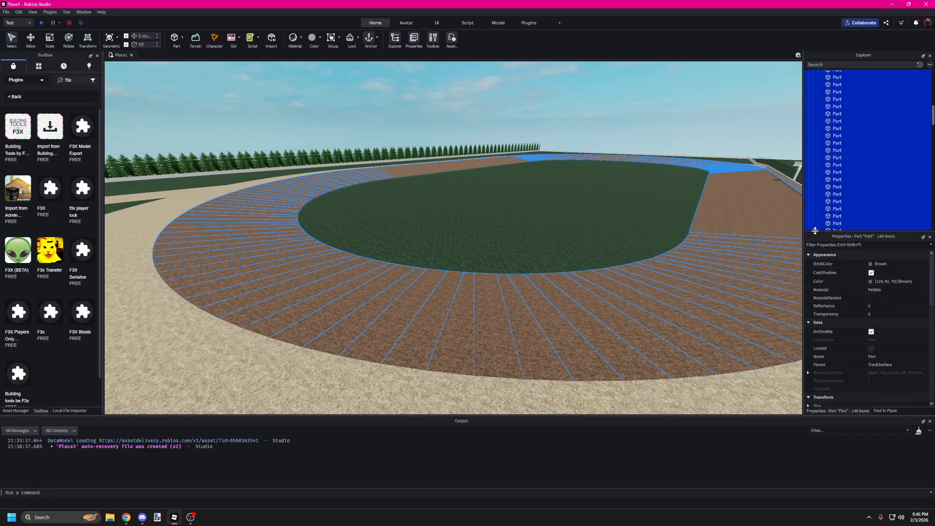
pyautogui.moveTo(593, 229); pyautogui.dragTo(583, 224, button='right')
pyautogui.scroll(-3, 582, 223)
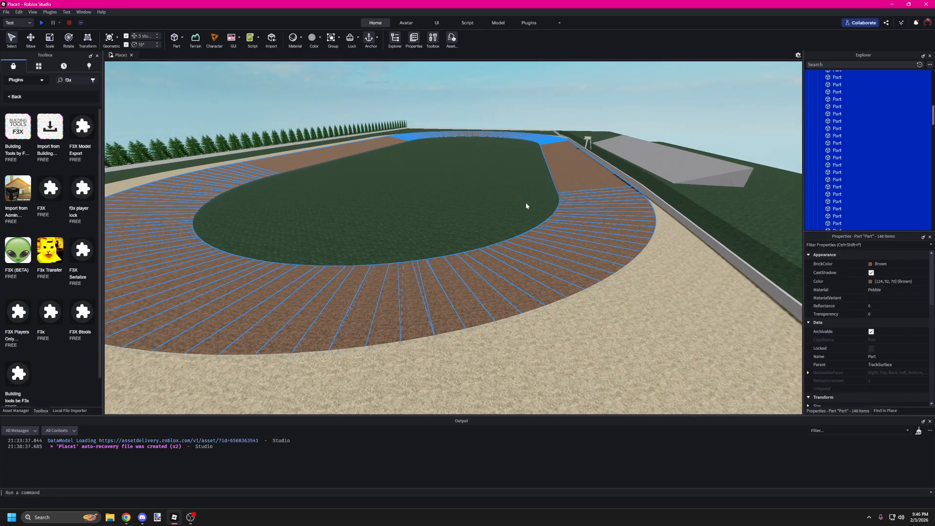
# Select the single long TrackSurface part on the tree-lined straight and bring up its transform properties
pyautogui.click(497, 200)
pyautogui.moveTo(466, 186); pyautogui.dragTo(466, 186, button='right')
pyautogui.press('w')
pyautogui.press('w')
pyautogui.click(504, 207)
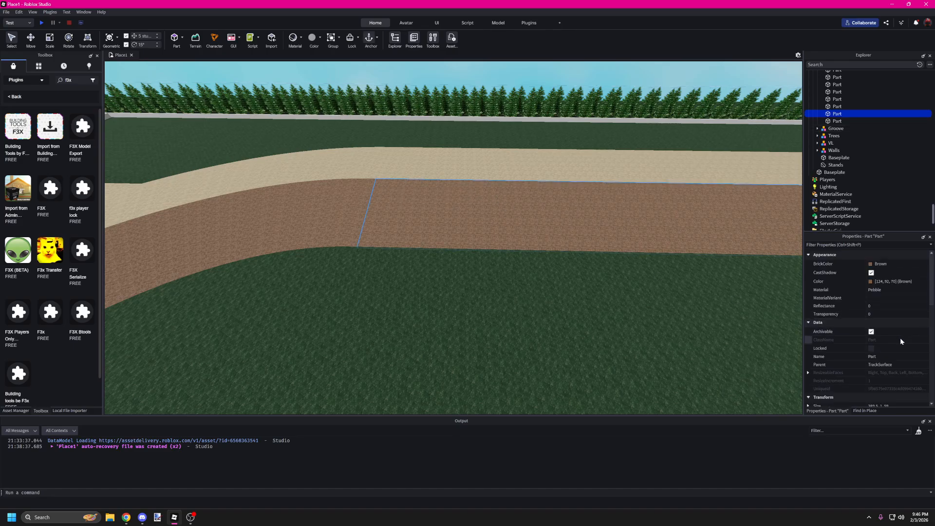
pyautogui.scroll(-3, 900, 338)
pyautogui.moveTo(538, 274); pyautogui.dragTo(538, 274, button='right')
pyautogui.press('s')
pyautogui.press('d')
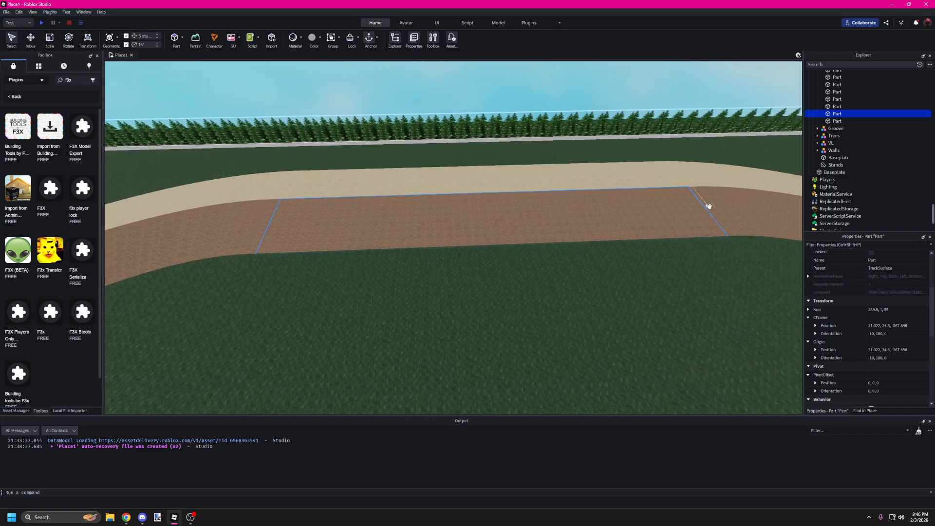
pyautogui.press('w')
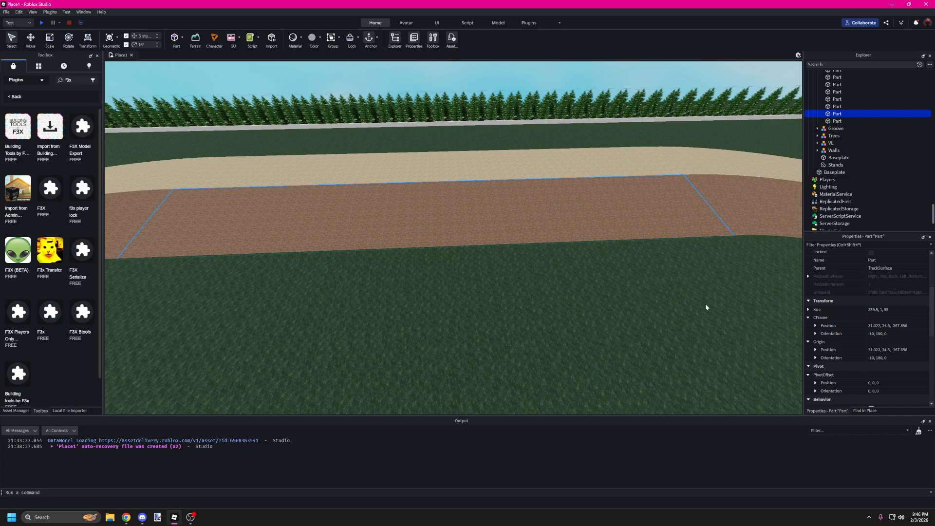
# Try shortening the straight part to an X size of 19.5 with a matching move increment, and undo the resize
pyautogui.click(808, 310)
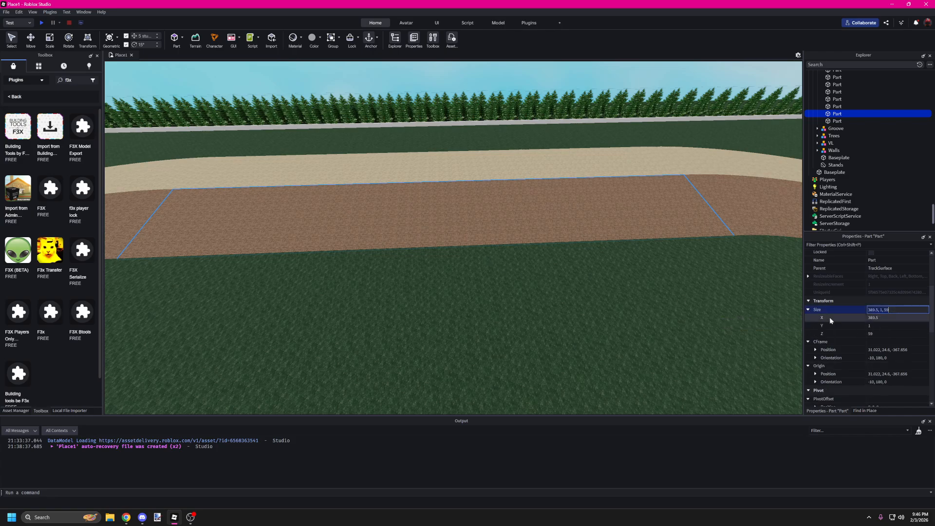
pyautogui.click(884, 319)
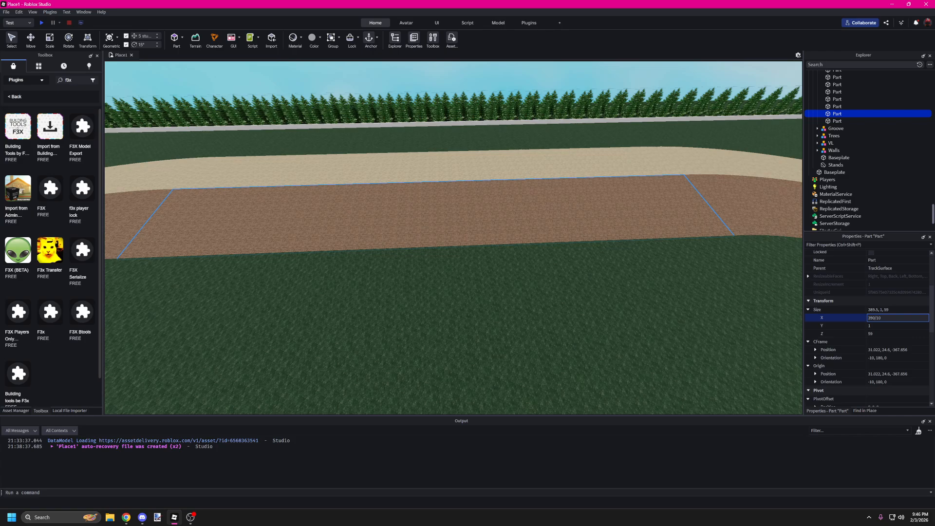
pyautogui.press('Return')
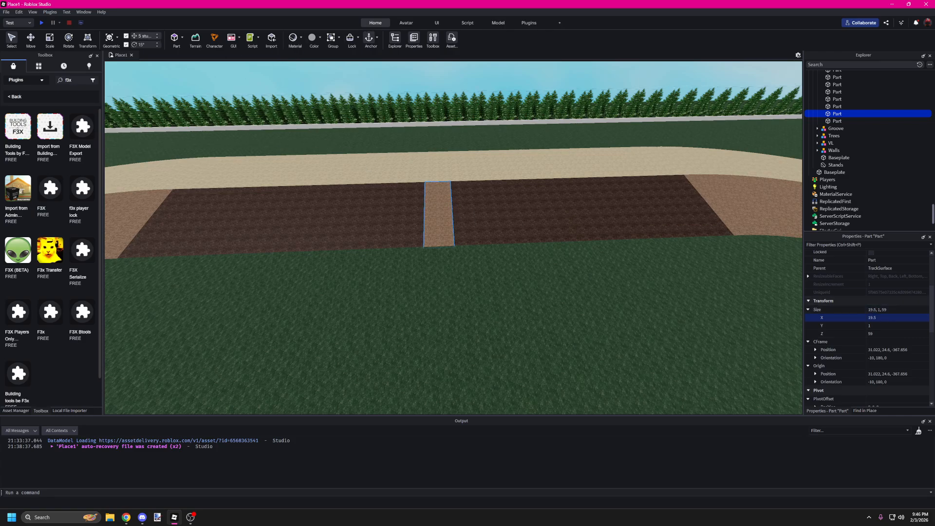
pyautogui.click(144, 35)
pyautogui.click(30, 39)
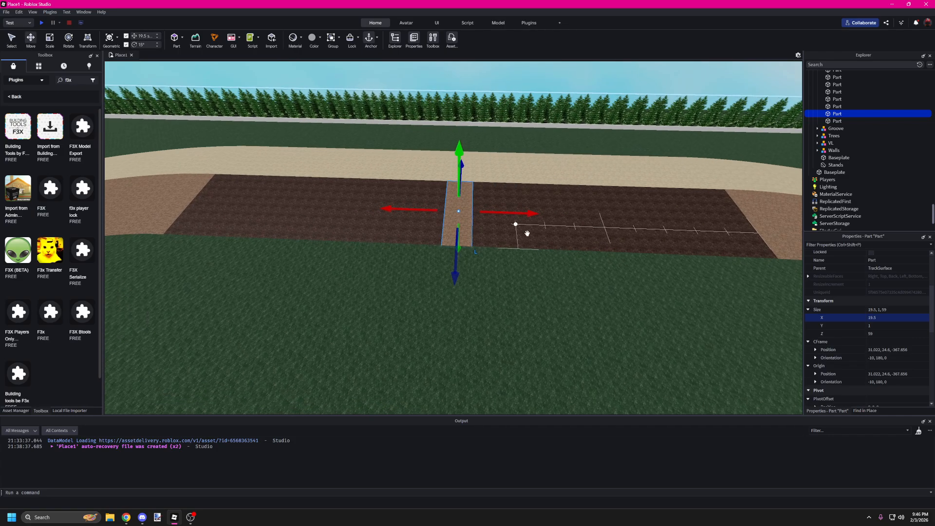
pyautogui.hotkey('ctrl', 'z')
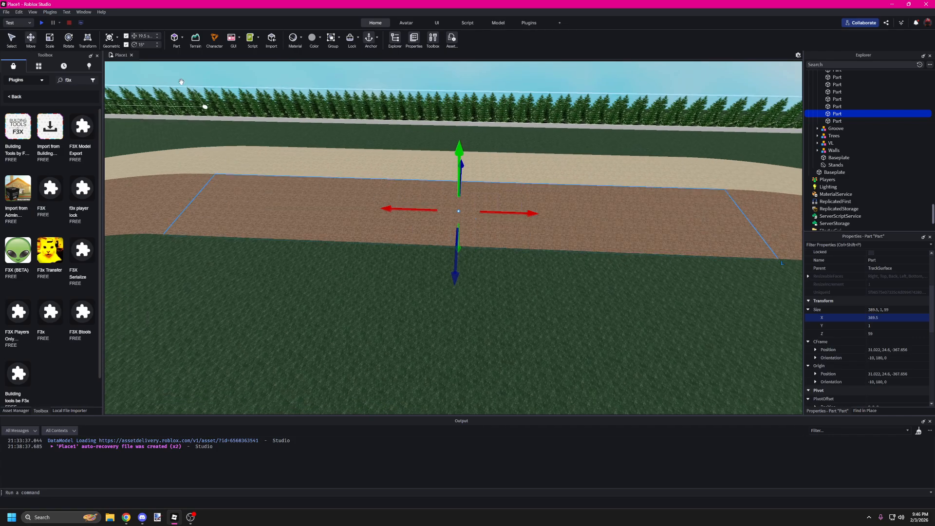
# Set the snapping increment to 0.1 and scale the straight part from one end down to an X size of 19.5
pyautogui.click(144, 35)
pyautogui.write('0.1')
pyautogui.press('Return')
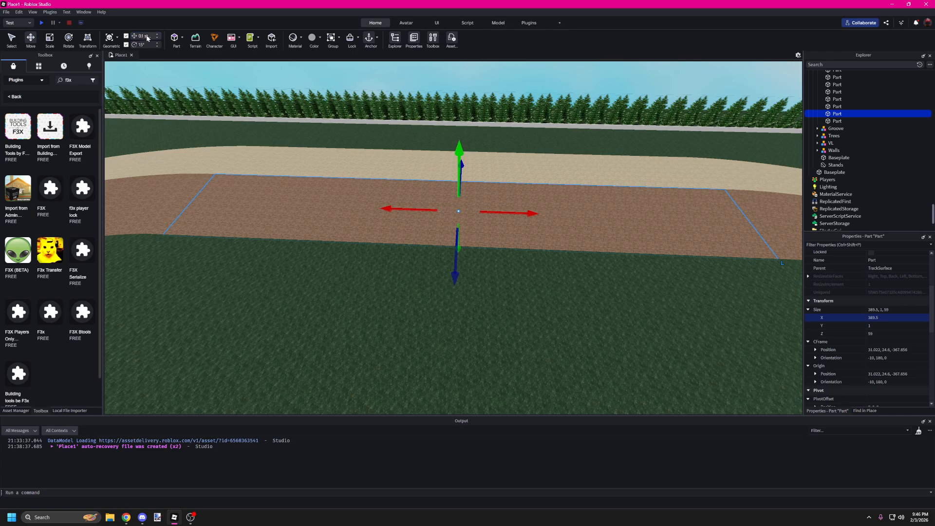
pyautogui.click(50, 39)
pyautogui.moveTo(762, 225); pyautogui.dragTo(231, 203)
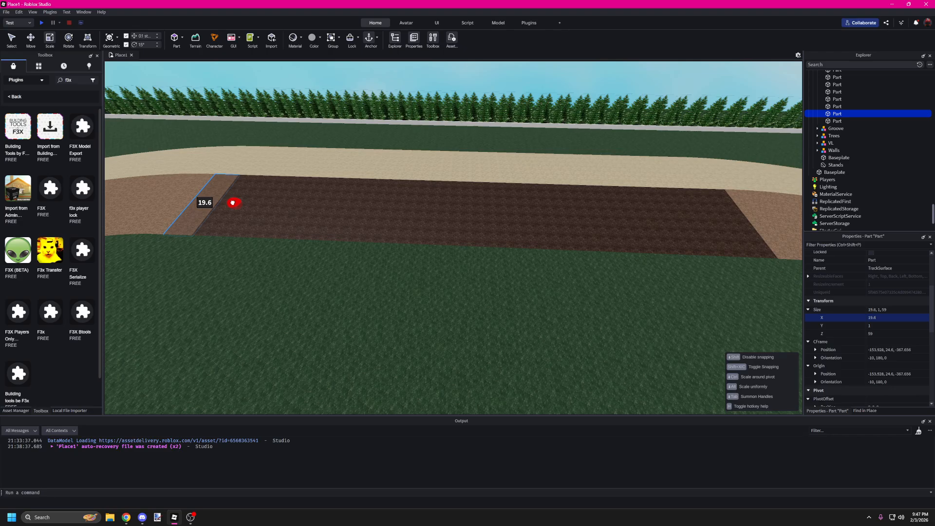
pyautogui.moveTo(233, 203); pyautogui.dragTo(231, 203)
pyautogui.scroll(6, 231, 203)
pyautogui.moveTo(231, 203); pyautogui.dragTo(348, 225, button='right')
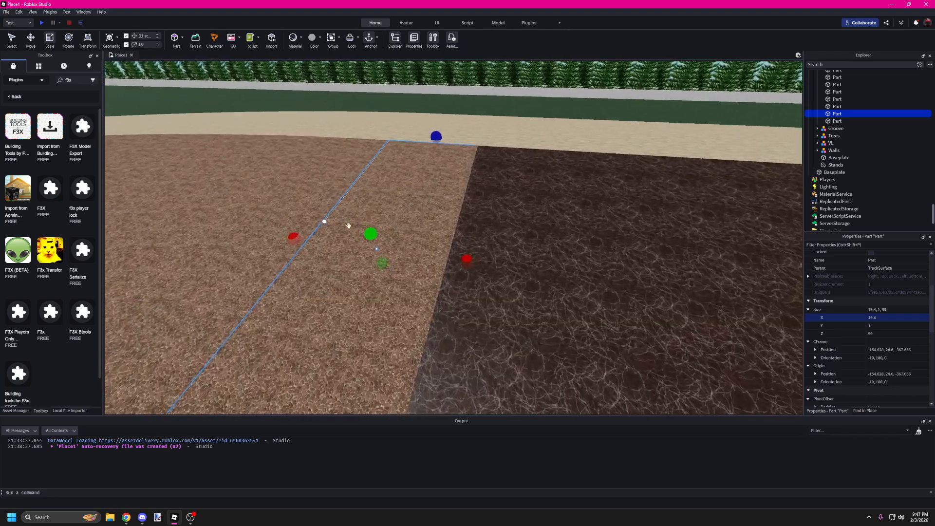
pyautogui.scroll(3, 349, 226)
pyautogui.moveTo(521, 280); pyautogui.dragTo(522, 279)
pyautogui.moveTo(522, 280); pyautogui.dragTo(522, 279, button='right')
# Set the move increment to 19.5 studs and place a duplicate of the short segment beside it along the straight
pyautogui.scroll(-3, 522, 279)
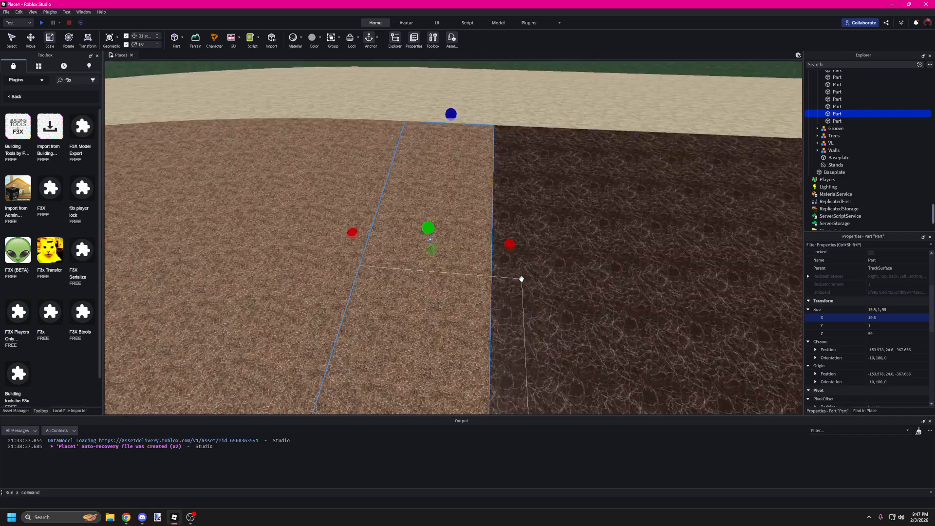
pyautogui.scroll(-5, 522, 279)
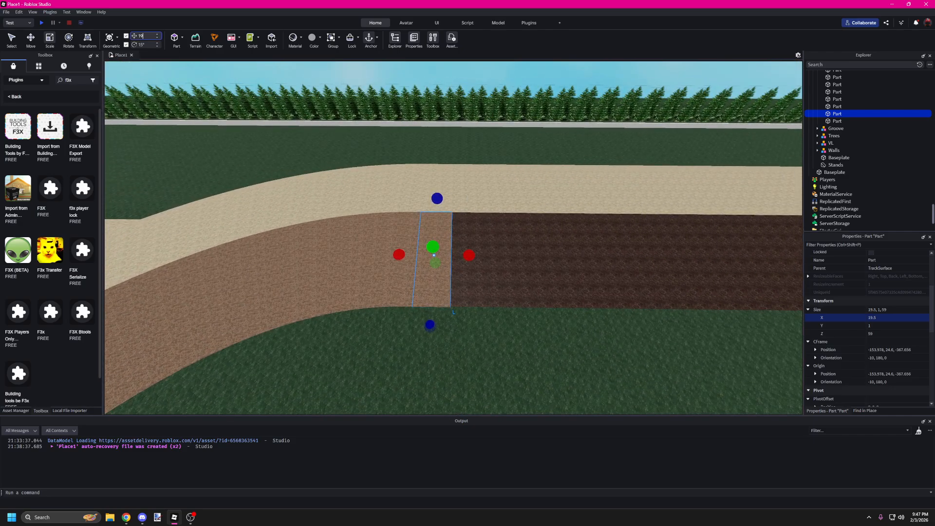
pyautogui.write('19.5')
pyautogui.press('Return')
pyautogui.click(31, 40)
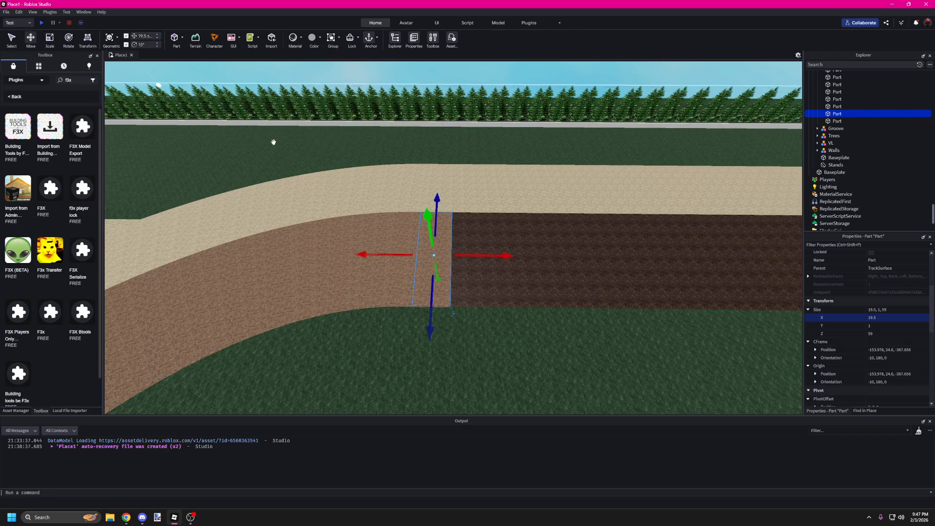
pyautogui.moveTo(492, 252); pyautogui.dragTo(491, 256, button='right')
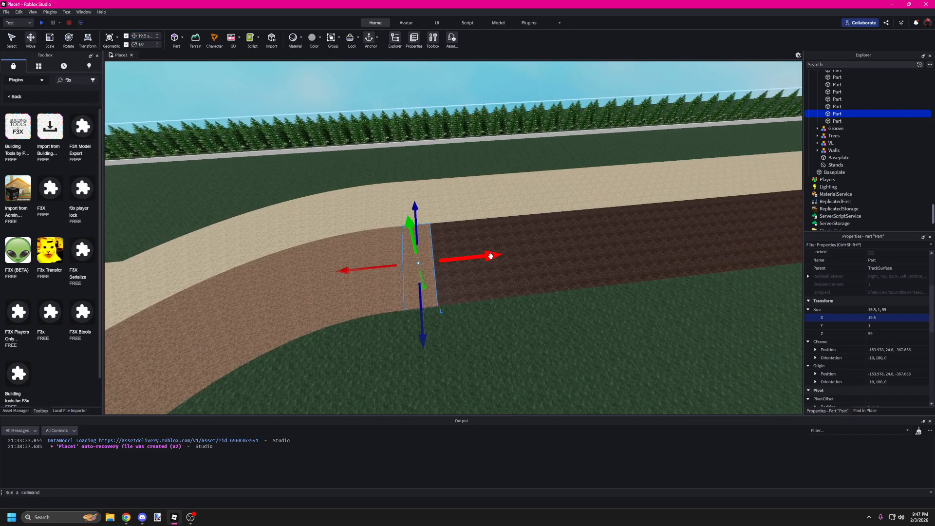
pyautogui.hotkey('ctrl', 'd')
pyautogui.moveTo(480, 259); pyautogui.dragTo(538, 250)
# Duplicate the pair of short segments along the straight and select the resulting row of four
pyautogui.keyDown('ctrl'); pyautogui.click(431, 280); pyautogui.keyUp('ctrl')
pyautogui.hotkey('ctrl', 'd')
pyautogui.keyDown('ctrl'); pyautogui.click(463, 277); pyautogui.keyUp('ctrl')
pyautogui.keyDown('ctrl'); pyautogui.click(434, 278); pyautogui.keyUp('ctrl')
pyautogui.moveTo(434, 278); pyautogui.dragTo(343, 294, button='right')
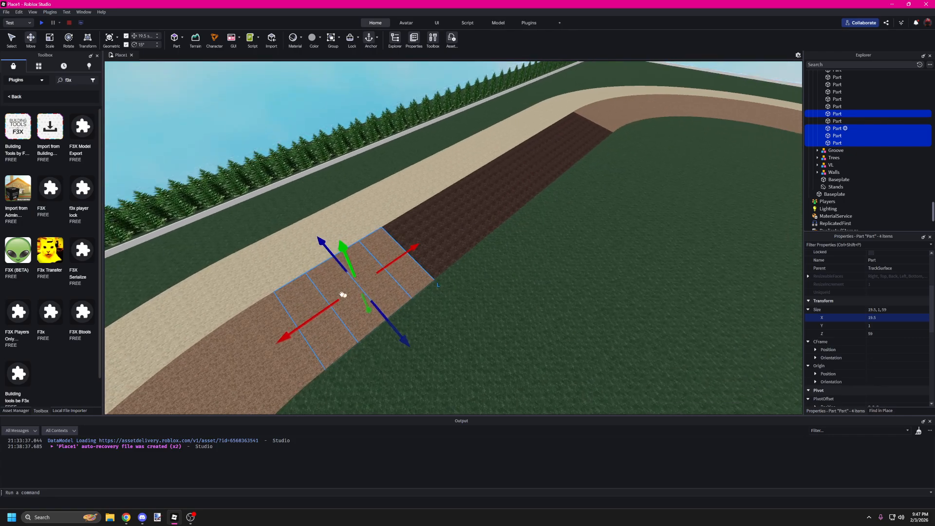
# Duplicate the row of four segments repeatedly along the straight toward the far turn
pyautogui.hotkey('ctrl', 'd')
pyautogui.moveTo(340, 298); pyautogui.dragTo(523, 187)
pyautogui.hotkey('ctrl', 'd')
pyautogui.hotkey('ctrl', 'd')
pyautogui.press('f')
# Duplicate the end segment in 19.5-stud steps until the straight is filled up to the turn, and clear the selection
pyautogui.moveTo(523, 186); pyautogui.dragTo(522, 189, button='right')
pyautogui.scroll(-5, 531, 243)
pyautogui.click(489, 244)
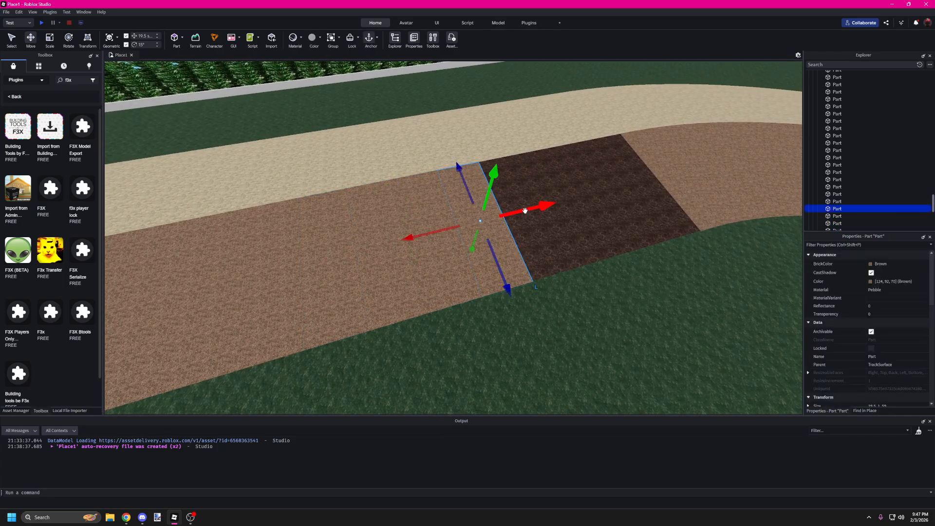
pyautogui.moveTo(535, 205); pyautogui.dragTo(568, 204)
pyautogui.hotkey('ctrl', 'd')
pyautogui.hotkey('ctrl', 'd')
pyautogui.hotkey('ctrl', 'd')
pyautogui.moveTo(614, 200); pyautogui.dragTo(662, 150)
pyautogui.scroll(-1, 558, 292)
pyautogui.click(558, 291)
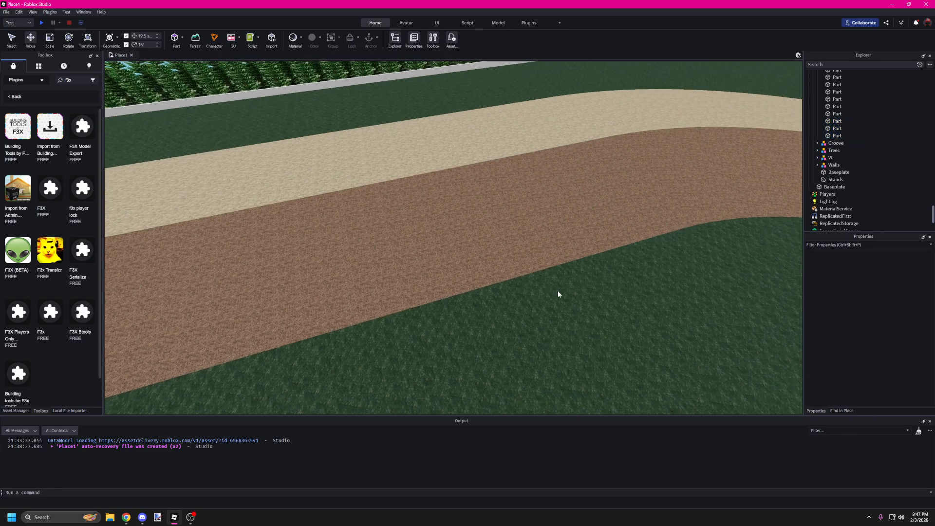
# Select all child parts of the TrackSurface model, including the new straight segments
pyautogui.moveTo(557, 291); pyautogui.dragTo(464, 226, button='right')
pyautogui.click(475, 258)
pyautogui.moveTo(456, 287); pyautogui.dragTo(457, 286, button='right')
pyautogui.moveTo(530, 245); pyautogui.dragTo(505, 263)
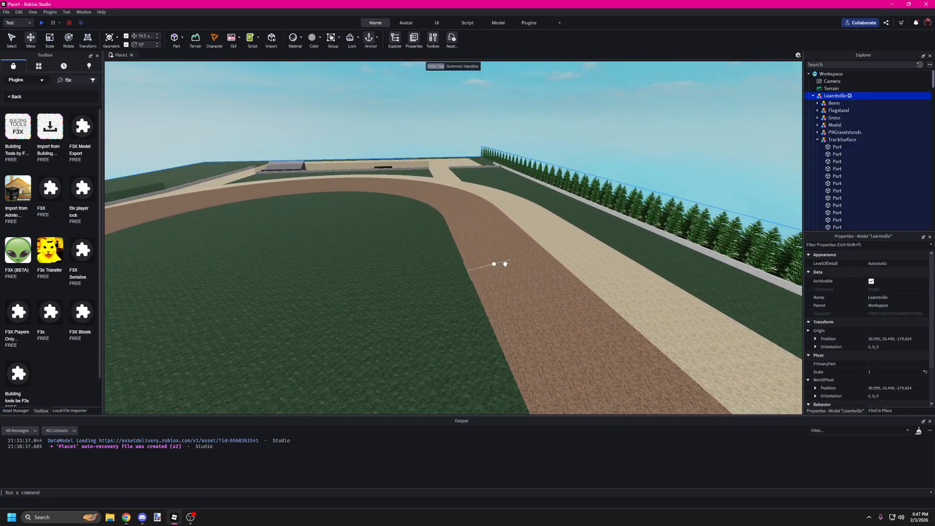
pyautogui.click(835, 139)
pyautogui.rightClick(835, 141)
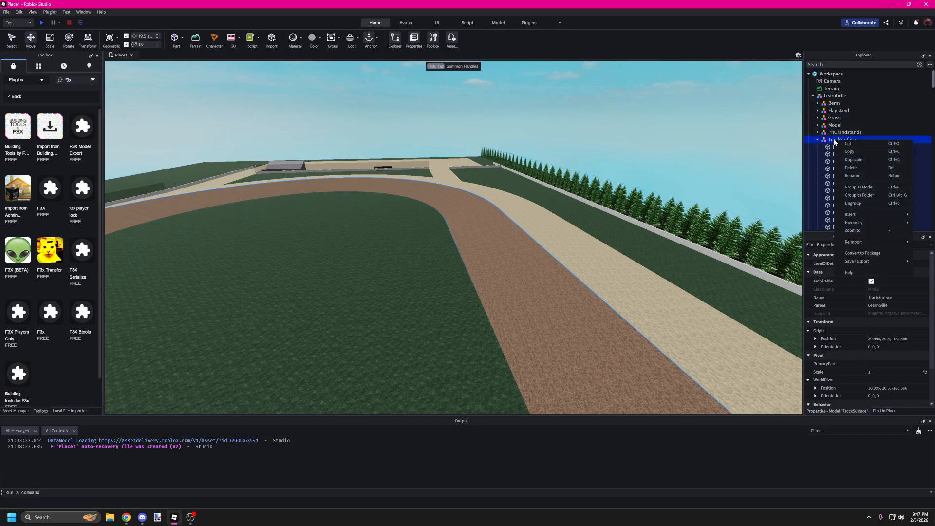
pyautogui.moveTo(854, 223)
pyautogui.click(812, 231)
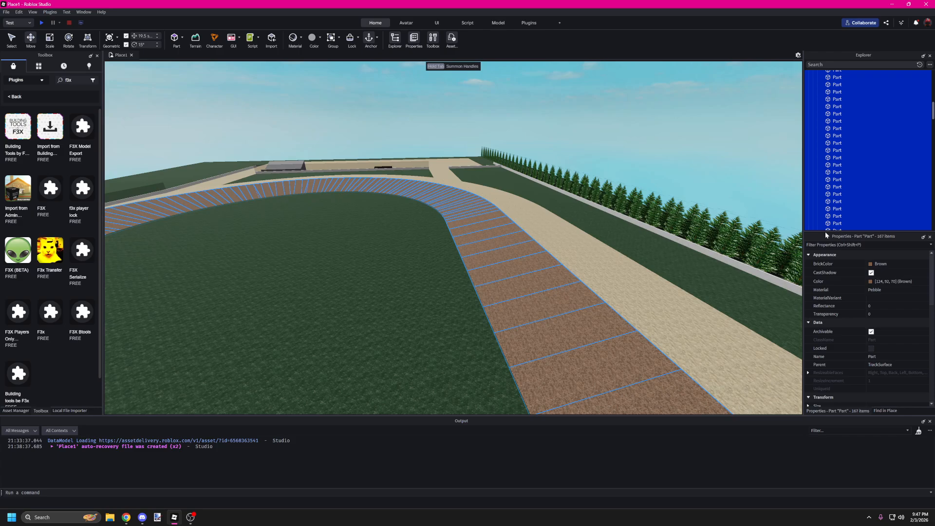
# Use the F3X Resize tool to narrow the selected track parts by 57 studs, leaving a 2-stud strip along the outer edge
pyautogui.click(529, 23)
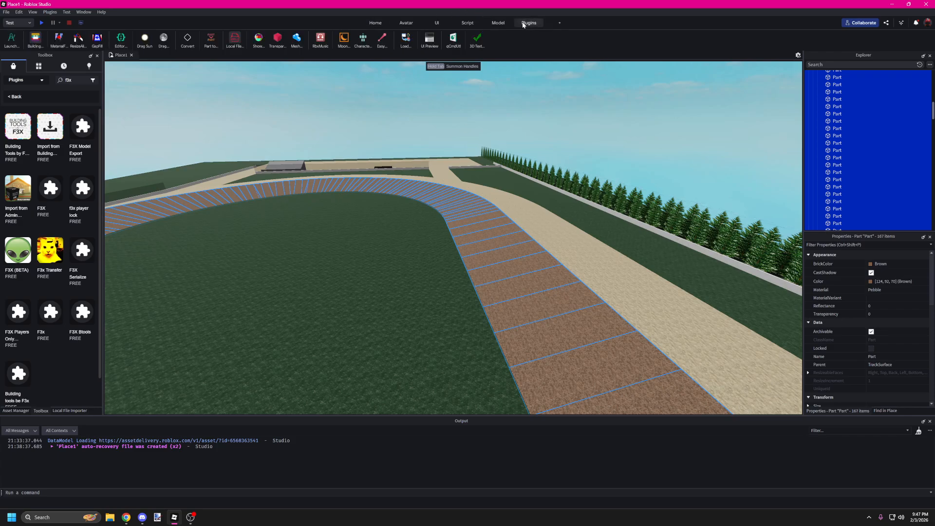
pyautogui.click(39, 47)
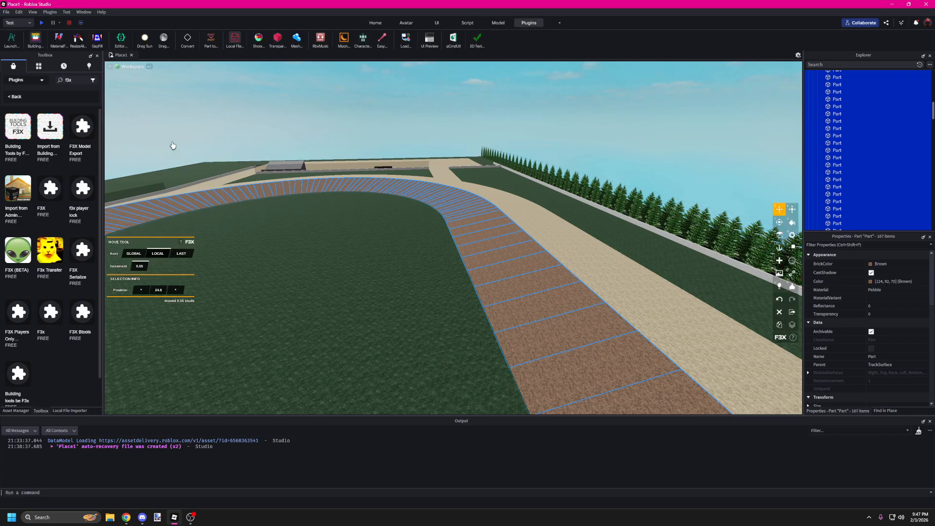
pyautogui.click(791, 217)
pyautogui.moveTo(546, 203); pyautogui.dragTo(536, 198, button='right')
pyautogui.moveTo(425, 257); pyautogui.dragTo(424, 257, button='right')
pyautogui.press('w')
pyautogui.press('w')
pyautogui.moveTo(633, 283); pyautogui.dragTo(453, 231)
pyautogui.press('w')
# Examine the narrowed TrackSurface strip along the outer turn, from beneath the track and at the infield edge
pyautogui.moveTo(467, 247); pyautogui.dragTo(468, 248, button='right')
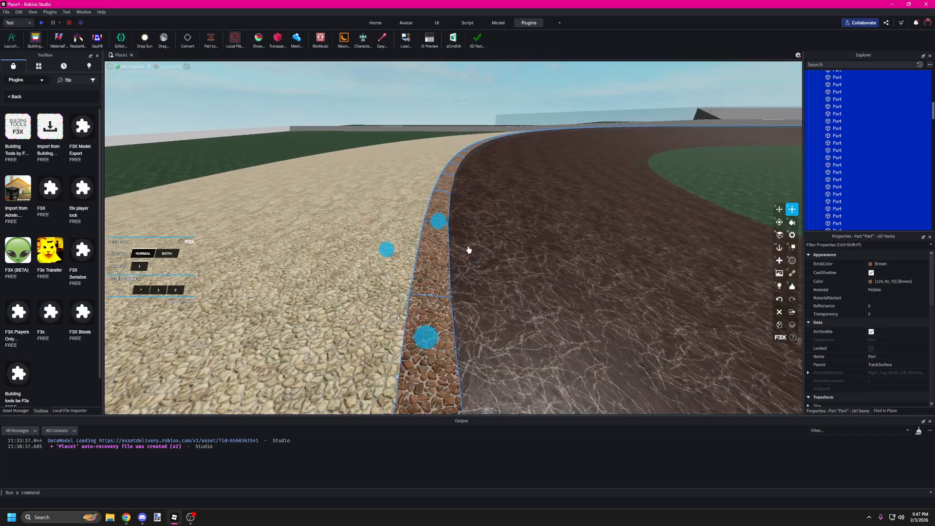
pyautogui.press('w')
pyautogui.press('a')
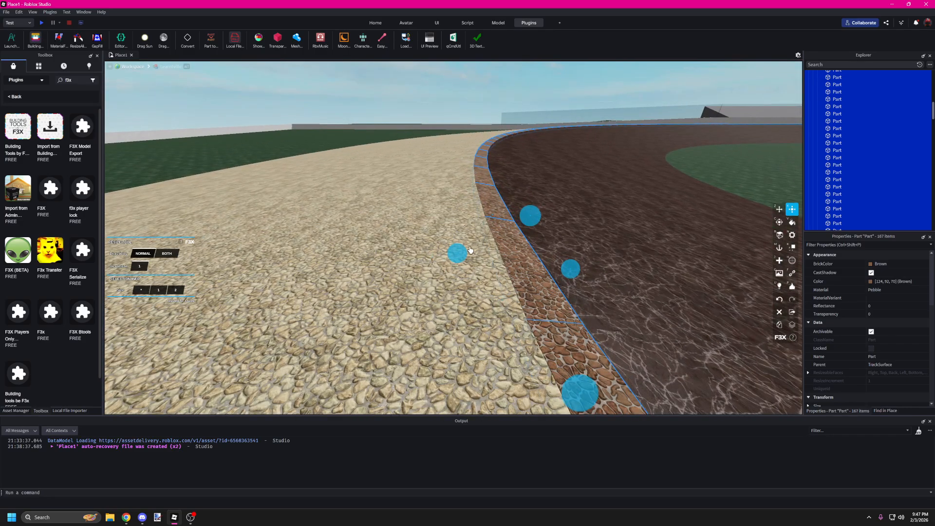
pyautogui.press('w')
pyautogui.moveTo(470, 249); pyautogui.dragTo(474, 269, button='right')
pyautogui.moveTo(434, 305); pyautogui.dragTo(437, 305, button='right')
pyautogui.press('w')
pyautogui.press('q')
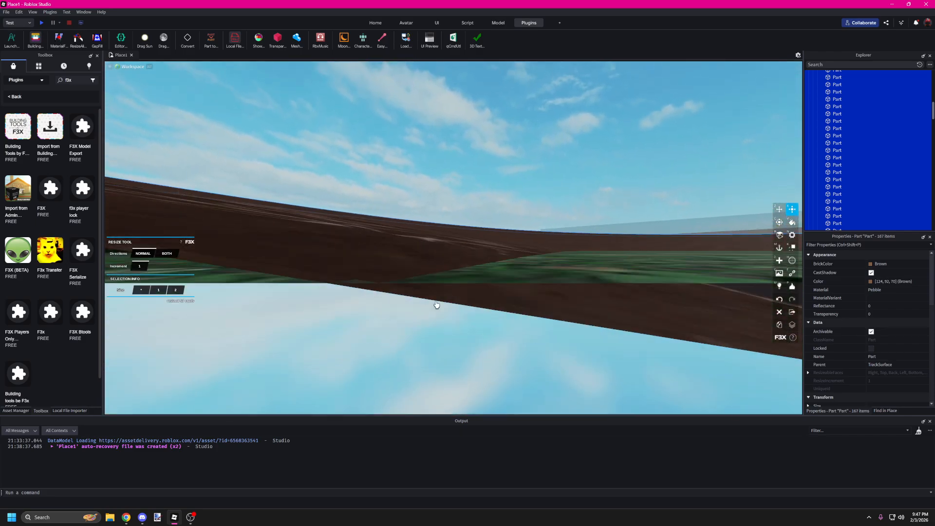
pyautogui.press('e')
pyautogui.moveTo(564, 291); pyautogui.dragTo(565, 291, button='right')
pyautogui.press('e')
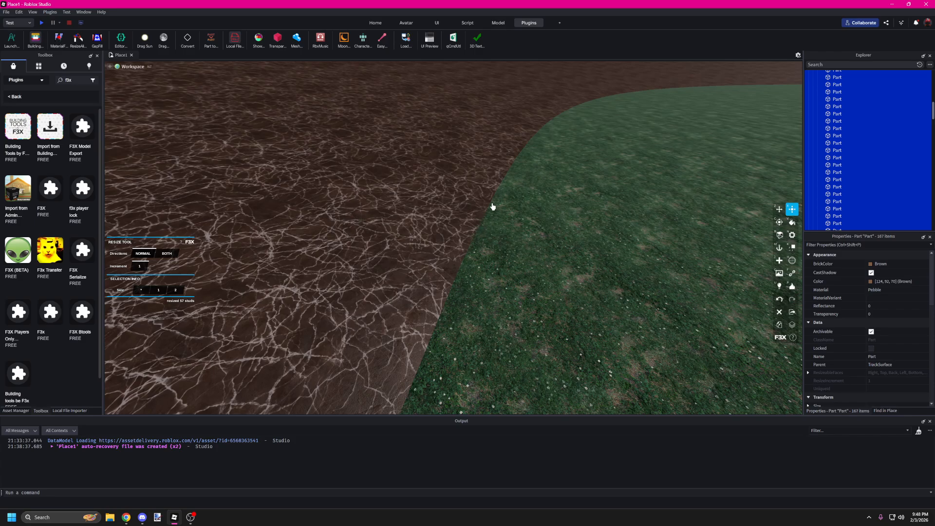
pyautogui.press('a')
pyautogui.moveTo(473, 288); pyautogui.dragTo(453, 288, button='right')
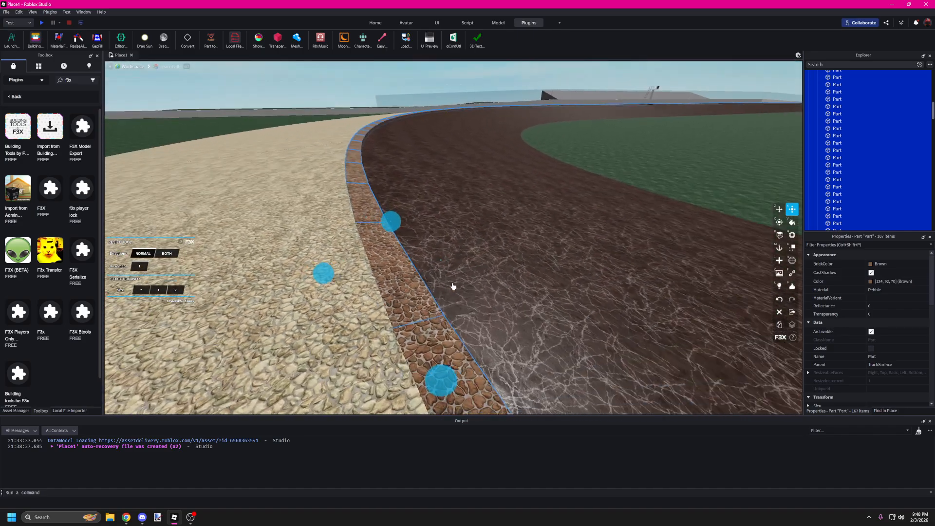
# Examine the brown outer strip close up where it meets the sand-colored ground and the dark groove around the turn
pyautogui.moveTo(569, 262); pyautogui.dragTo(565, 264, button='right')
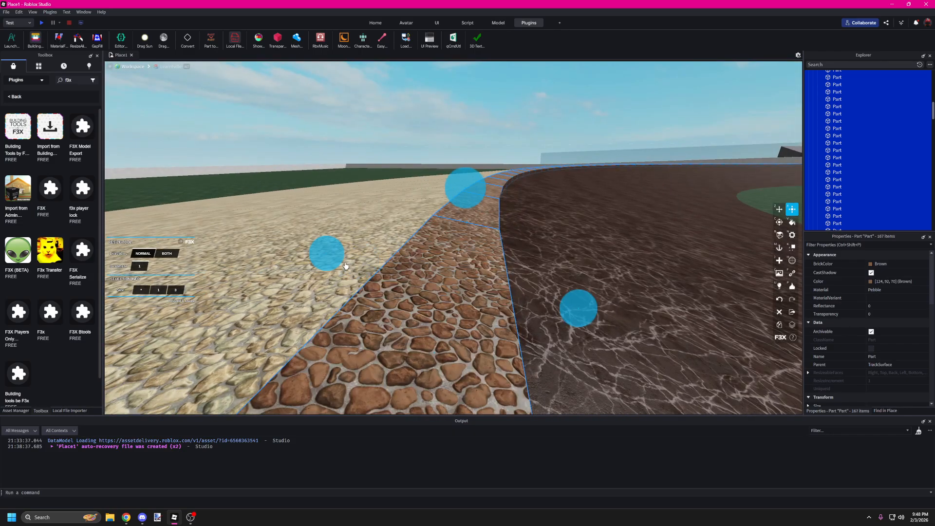
pyautogui.moveTo(360, 269)
pyautogui.mouseDown(button='right')
pyautogui.moveTo(396, 284)
pyautogui.moveTo(363, 281)
pyautogui.mouseUp(button='right')
pyautogui.press('w')
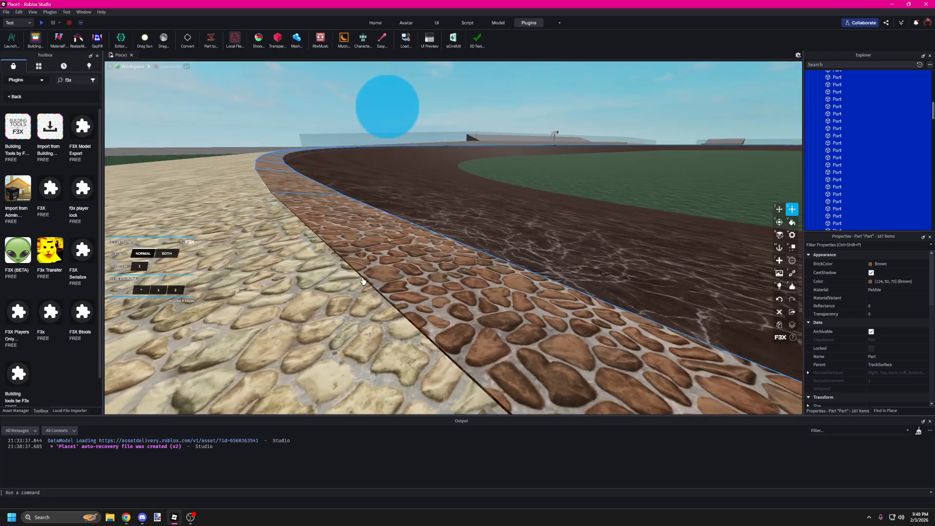
pyautogui.press('s')
pyautogui.moveTo(353, 242); pyautogui.dragTo(462, 181, button='right')
pyautogui.press('w')
pyautogui.press('w')
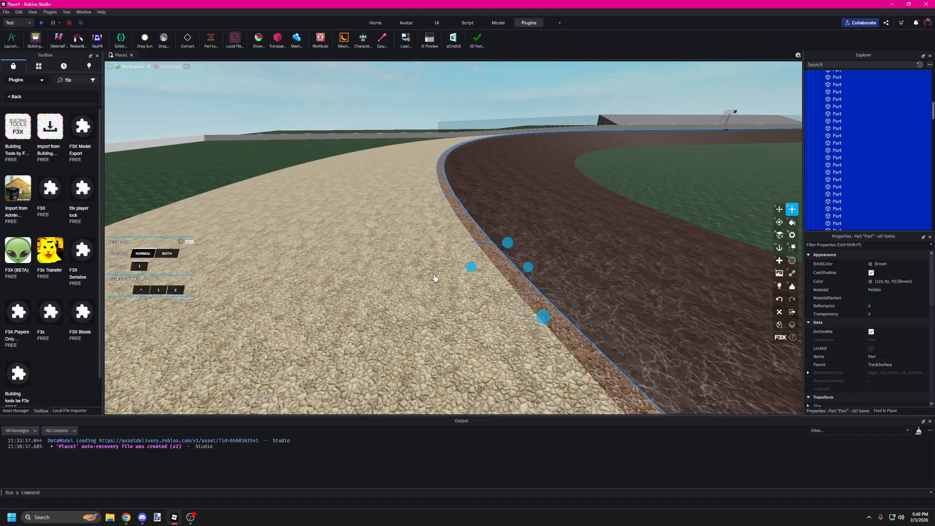
pyautogui.moveTo(434, 278); pyautogui.dragTo(403, 271, button='right')
pyautogui.press('a')
pyautogui.press('w')
pyautogui.press('q')
pyautogui.press('q')
pyautogui.press('e')
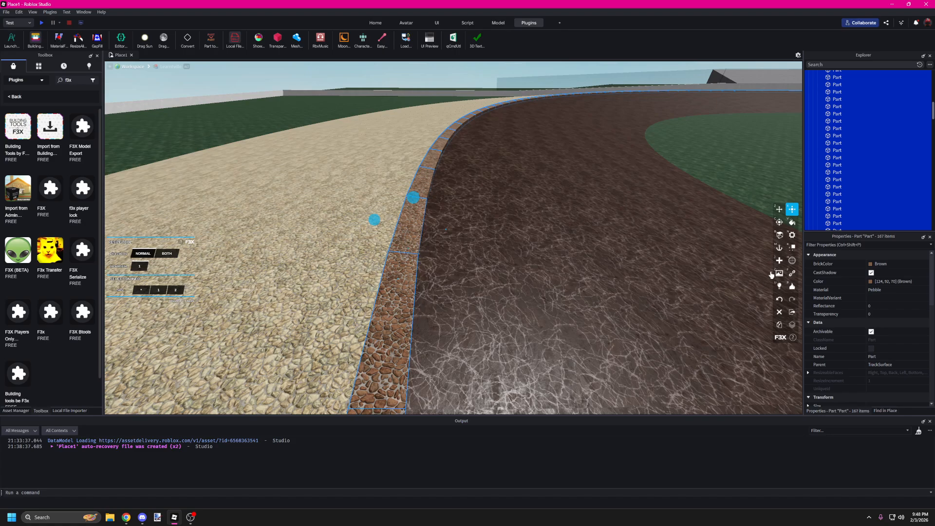
# Rename the selected outer-edge strip parts of TrackSurface as BaseLayer
pyautogui.click(779, 210)
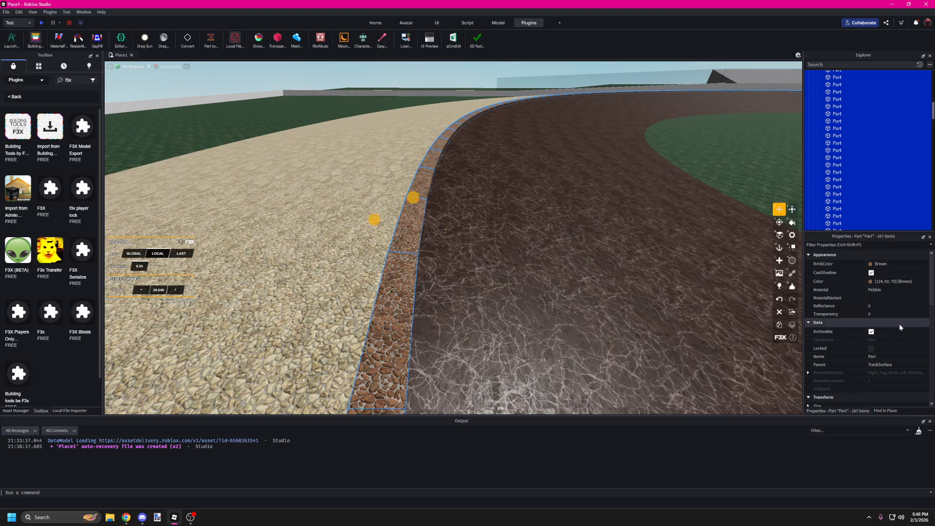
pyautogui.click(889, 357)
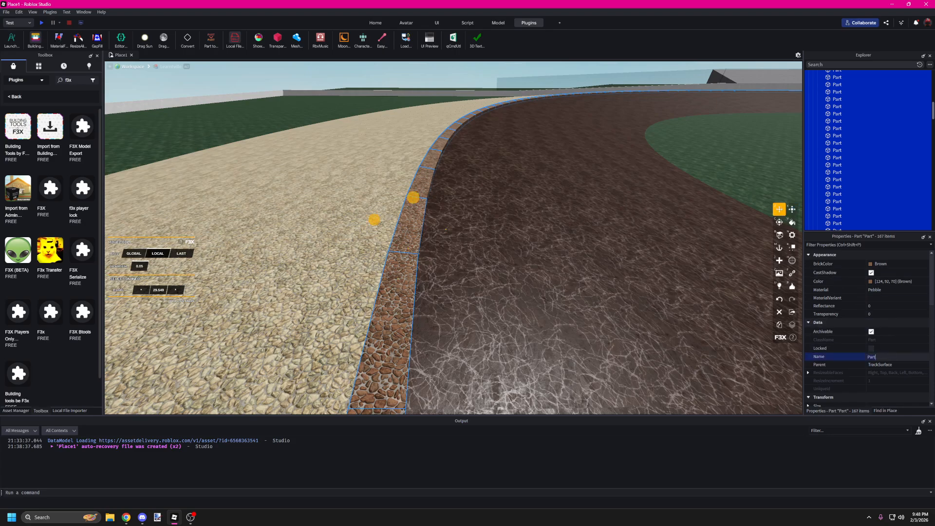
pyautogui.write('BaseLayer')
pyautogui.press('Return')
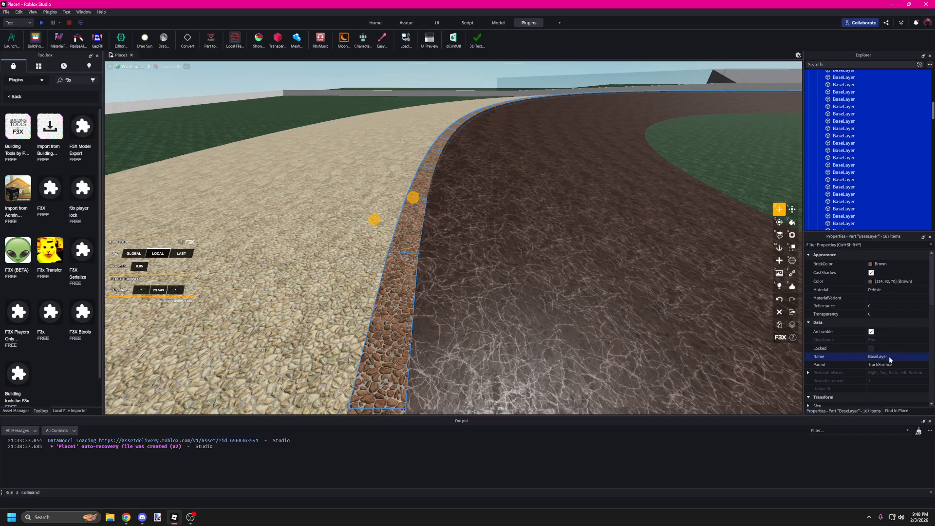
# Place an F3X clone of the BaseLayer strip 2 studs inward along the local axis and rename its parts DirtLayer
pyautogui.moveTo(456, 215); pyautogui.dragTo(456, 213, button='right')
pyautogui.scroll(-3, 456, 213)
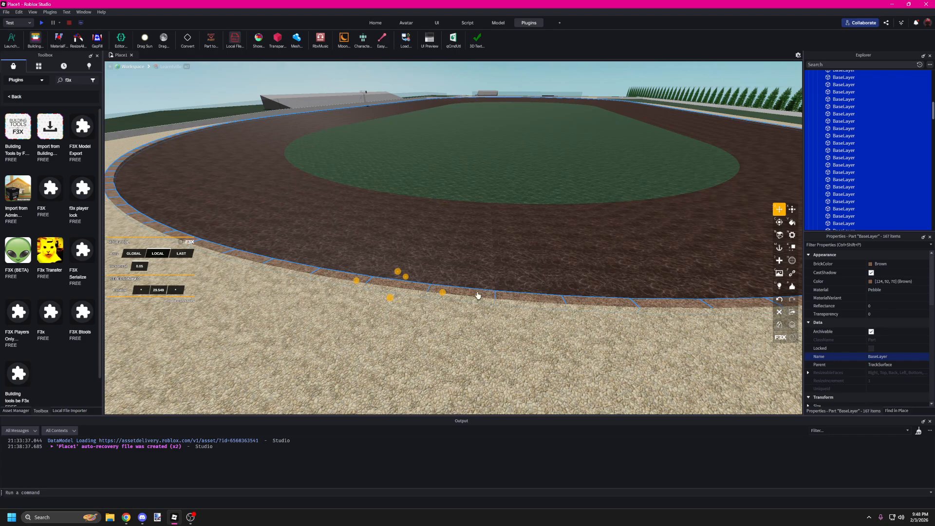
pyautogui.scroll(3, 486, 298)
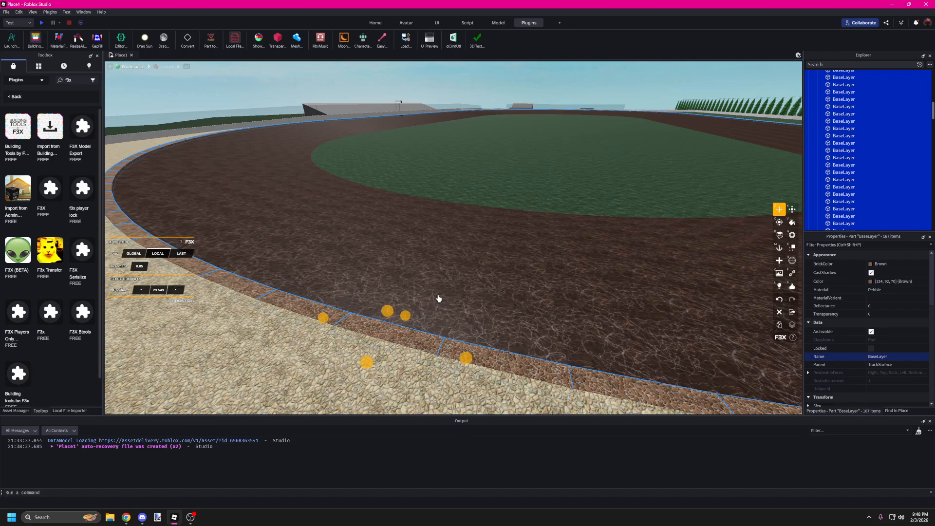
pyautogui.moveTo(560, 218); pyautogui.dragTo(524, 259, button='right')
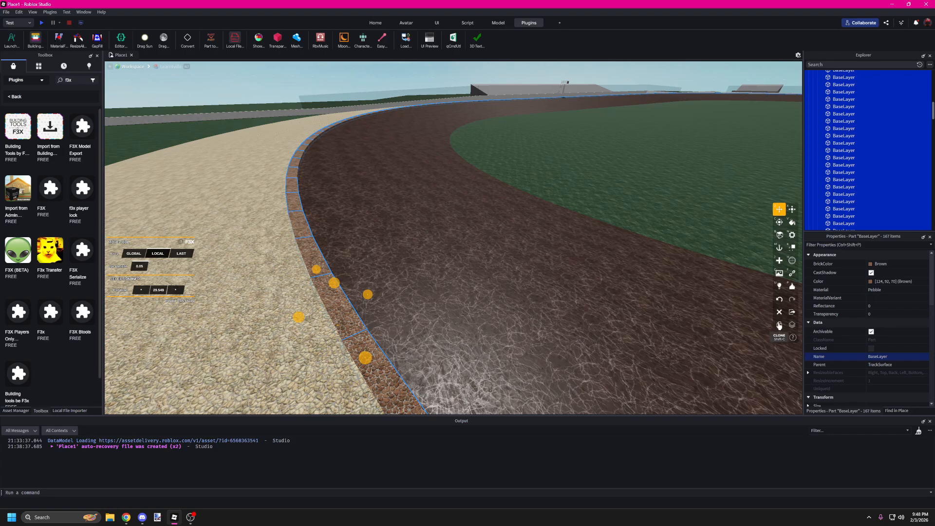
pyautogui.moveTo(481, 178); pyautogui.dragTo(481, 178, button='right')
pyautogui.press('w')
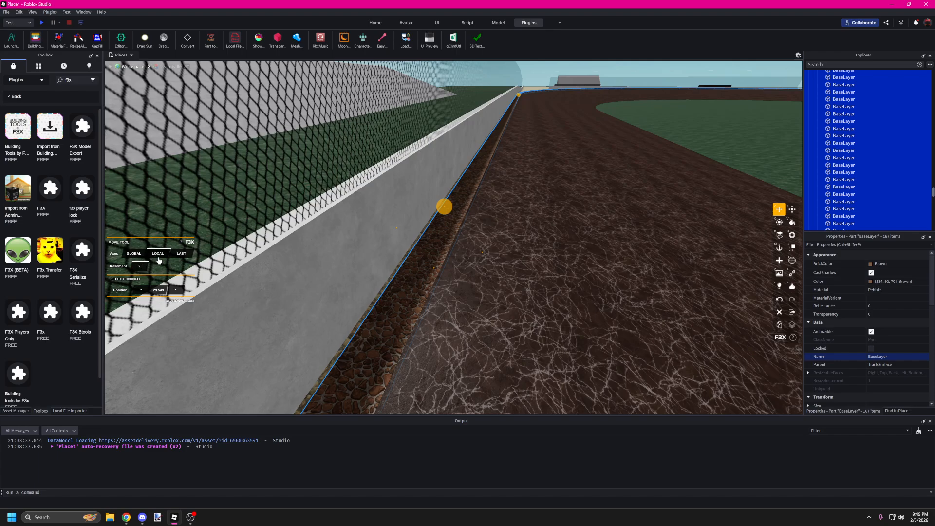
pyautogui.moveTo(484, 256); pyautogui.dragTo(508, 260)
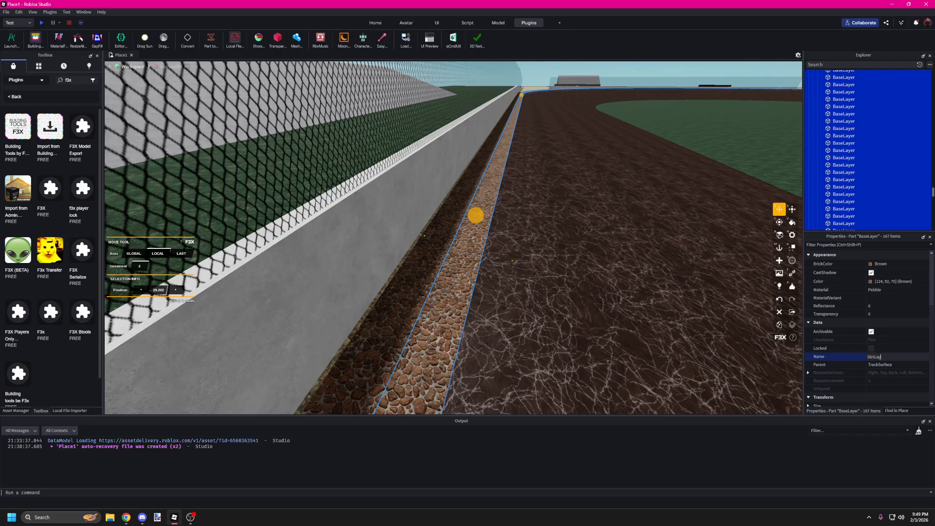
pyautogui.write('er')
pyautogui.press('Return')
# Clone the DirtLayer strip with F3X and move the copy 2 studs further inward along the local axis
pyautogui.moveTo(553, 215); pyautogui.dragTo(554, 215, button='right')
pyautogui.moveTo(535, 257); pyautogui.dragTo(549, 225, button='right')
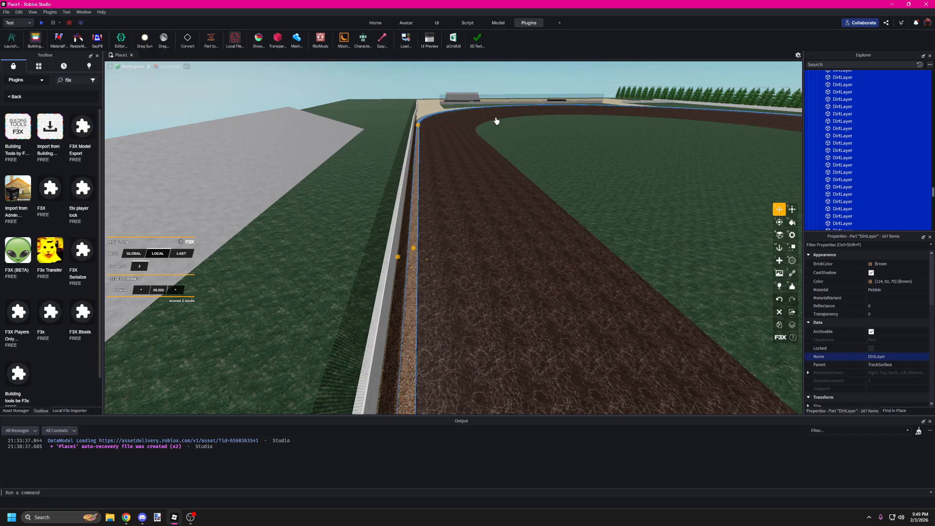
pyautogui.moveTo(580, 261); pyautogui.dragTo(577, 261, button='right')
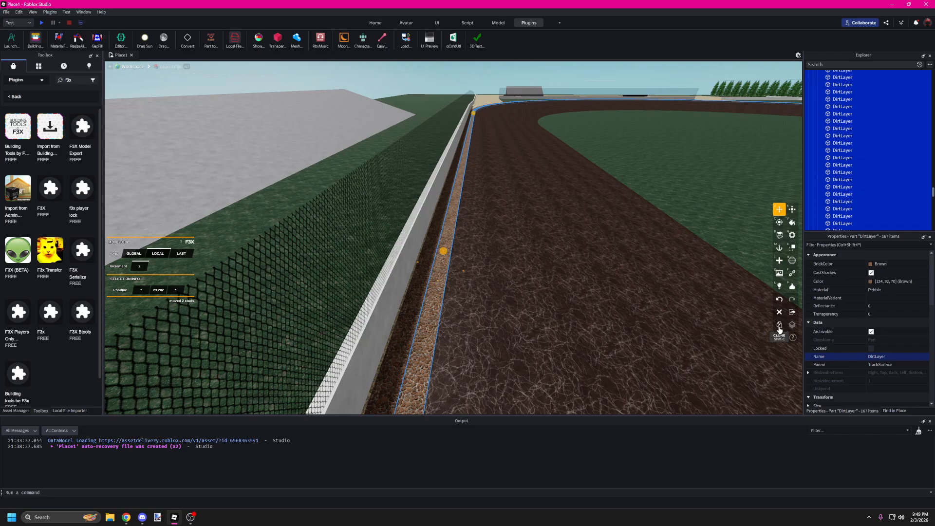
pyautogui.click(779, 329)
pyautogui.moveTo(505, 225); pyautogui.dragTo(506, 227, button='right')
pyautogui.press('w')
pyautogui.press('w')
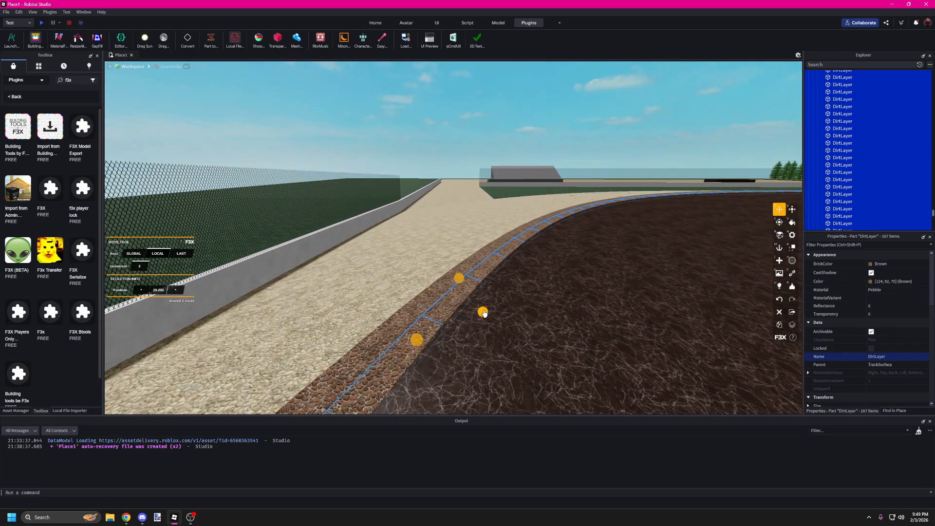
pyautogui.moveTo(482, 312); pyautogui.dragTo(501, 320)
# Clone the newest outer DirtLayer strip once more and shift the copy another 2 studs toward the infield
pyautogui.press('a')
pyautogui.moveTo(501, 322); pyautogui.dragTo(501, 321, button='right')
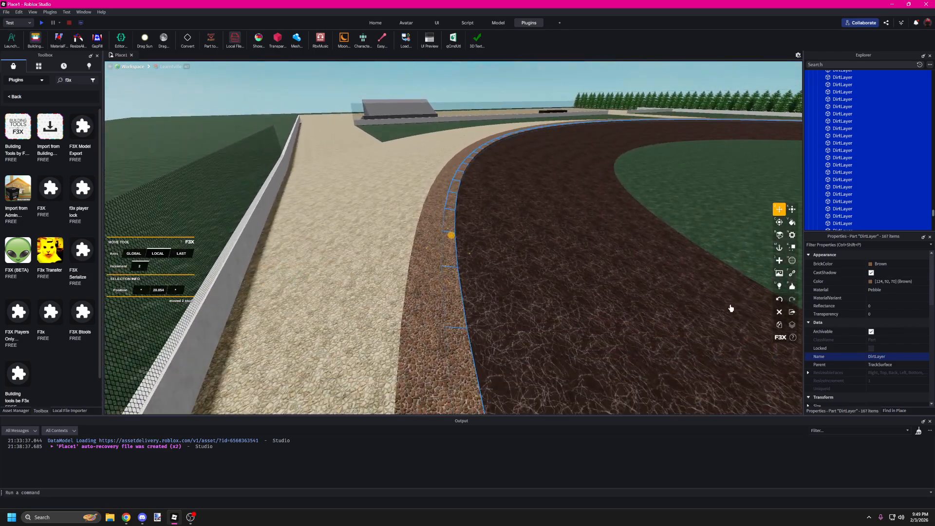
pyautogui.click(778, 325)
pyautogui.moveTo(457, 221); pyautogui.dragTo(457, 222, button='right')
pyautogui.press('w')
pyautogui.press('w')
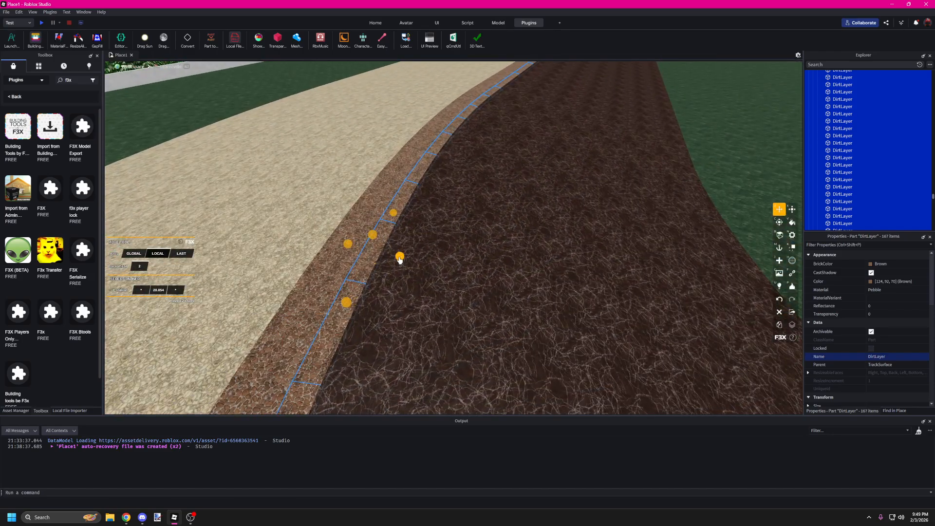
pyautogui.moveTo(400, 259); pyautogui.dragTo(416, 265)
# Move the selected DirtLayer strip 52 studs across the track to the infield edge
pyautogui.moveTo(468, 236); pyautogui.dragTo(472, 234, button='right')
pyautogui.press('w')
pyautogui.press('w')
pyautogui.moveTo(541, 224); pyautogui.dragTo(459, 235)
# Clone the DirtLayer strip at the infield edge and move the copy 2 studs outward onto the track
pyautogui.press('w')
pyautogui.moveTo(462, 272); pyautogui.dragTo(474, 275, button='right')
pyautogui.press('w')
pyautogui.press('s')
pyautogui.moveTo(460, 309); pyautogui.dragTo(460, 308, button='right')
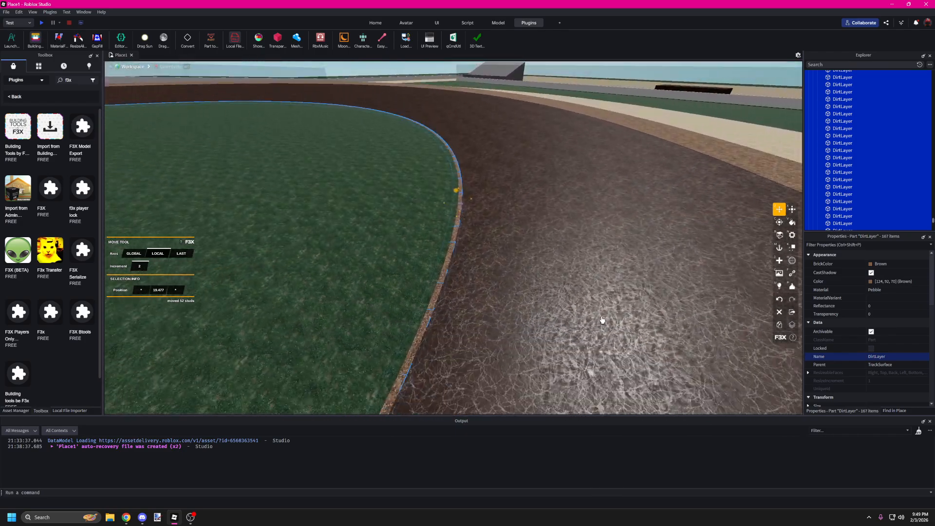
pyautogui.click(779, 325)
pyautogui.moveTo(502, 192); pyautogui.dragTo(503, 191, button='right')
pyautogui.press('w')
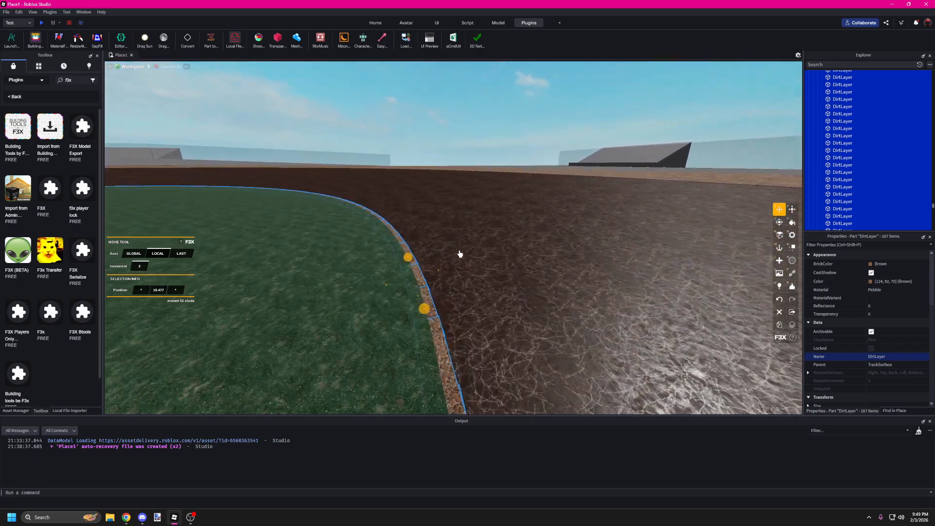
pyautogui.moveTo(439, 272); pyautogui.dragTo(451, 266)
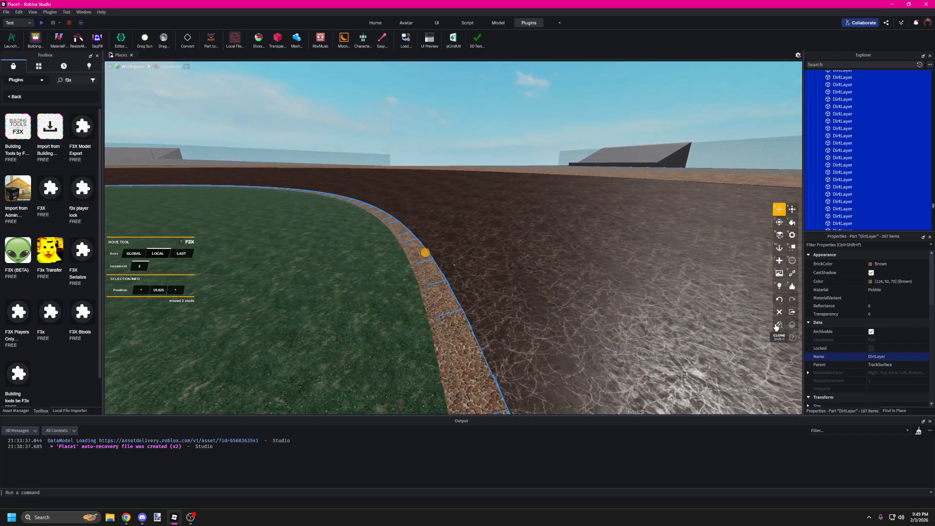
# Clone the newest inner DirtLayer strip again and move the copy another 2 studs outward
pyautogui.moveTo(491, 212); pyautogui.dragTo(491, 211, button='right')
pyautogui.press('w')
pyautogui.press('w')
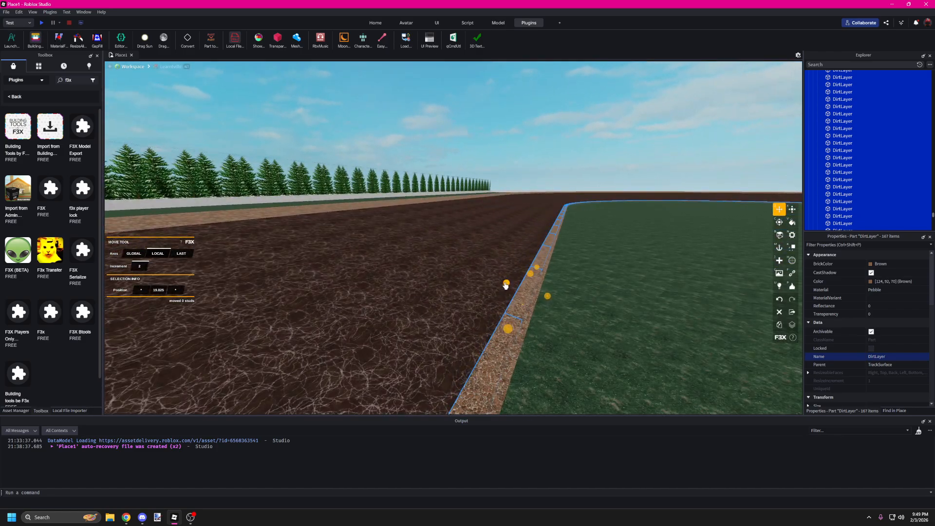
pyautogui.moveTo(506, 285); pyautogui.dragTo(492, 280)
# Switch from the F3X Move tool to the Select tool and select a dark Groove part in the turn
pyautogui.press('s')
pyautogui.moveTo(495, 284); pyautogui.dragTo(496, 285, button='right')
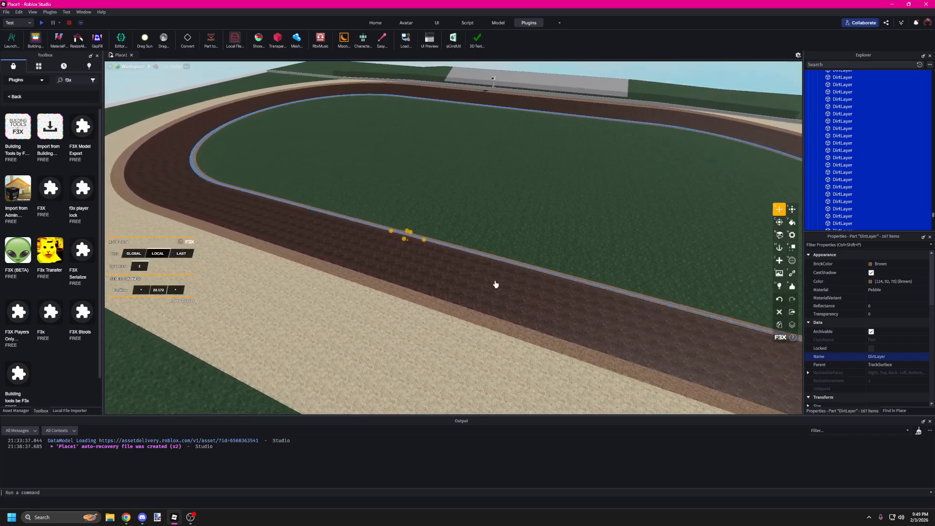
pyautogui.press('s')
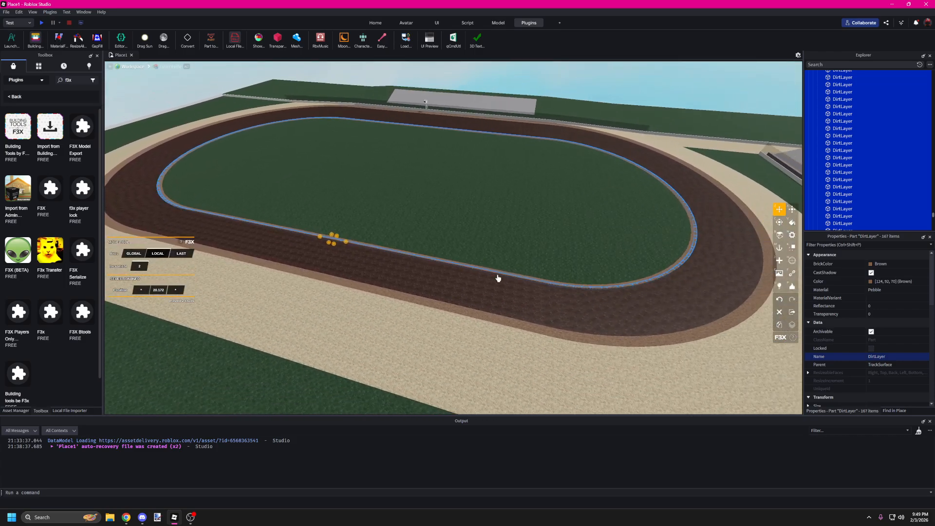
pyautogui.click(375, 22)
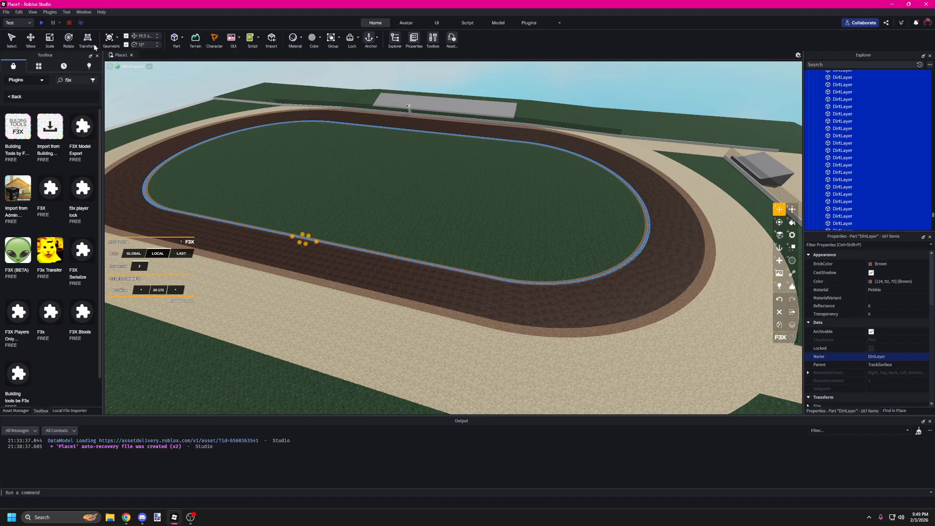
pyautogui.click(11, 39)
pyautogui.click(615, 286)
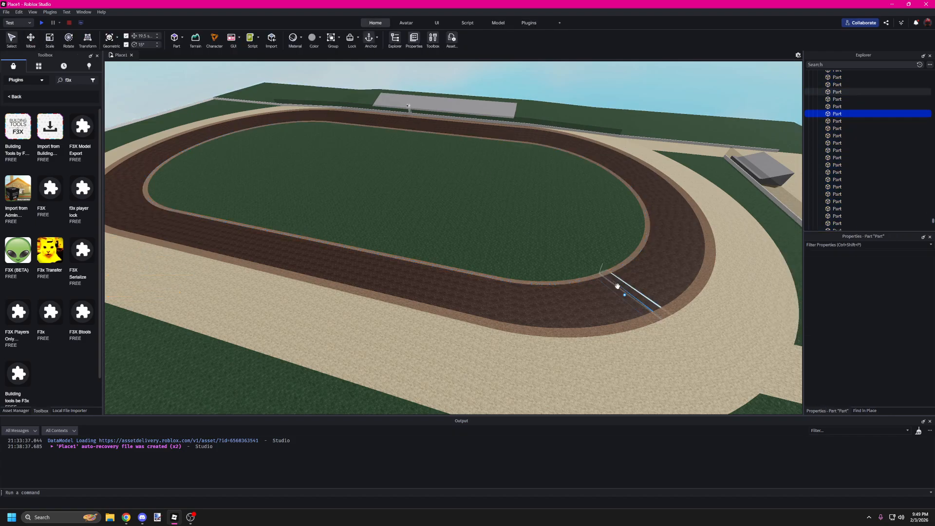
# Place a copy of the selected Groove part on the infield grass and delete it
pyautogui.moveTo(584, 289); pyautogui.dragTo(586, 291, button='right')
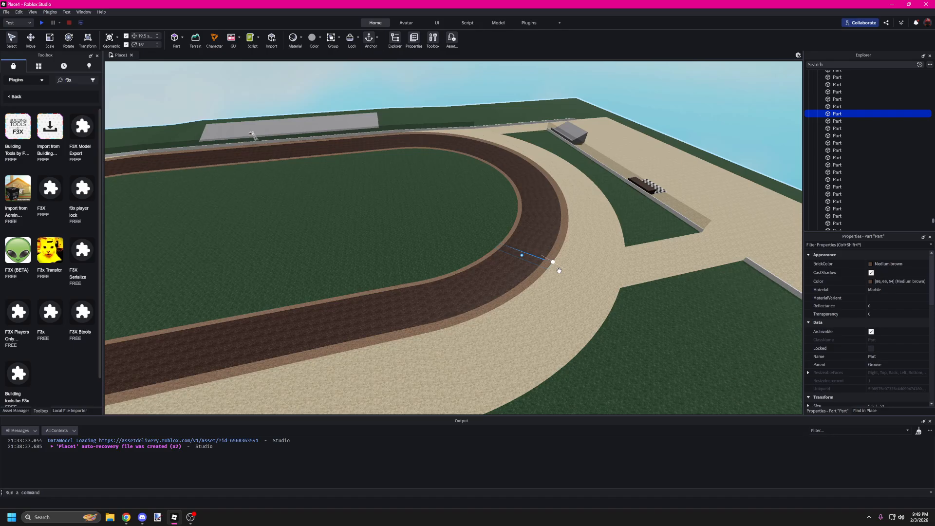
pyautogui.hotkey('ctrl', 'c')
pyautogui.hotkey('ctrl', 'v')
pyautogui.moveTo(559, 270); pyautogui.dragTo(428, 227)
pyautogui.press('f')
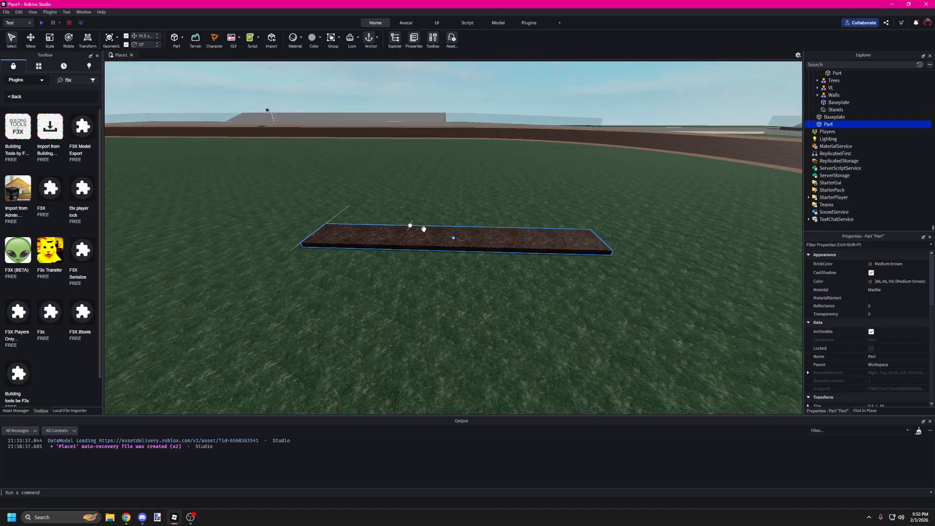
pyautogui.moveTo(423, 228); pyautogui.dragTo(449, 238, button='right')
pyautogui.press('w')
pyautogui.press('d')
pyautogui.press('s')
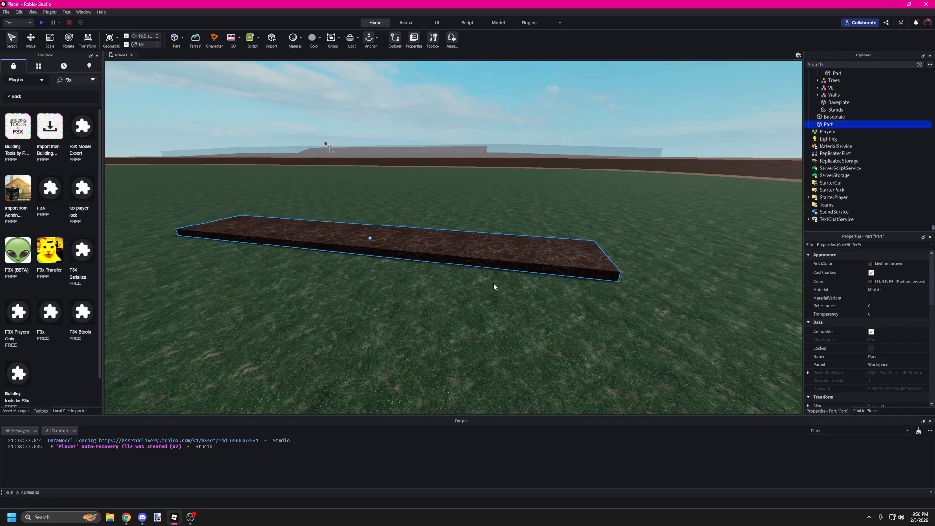
pyautogui.press('Delete')
pyautogui.scroll(-8, 493, 283)
pyautogui.moveTo(463, 280); pyautogui.dragTo(463, 280, button='right')
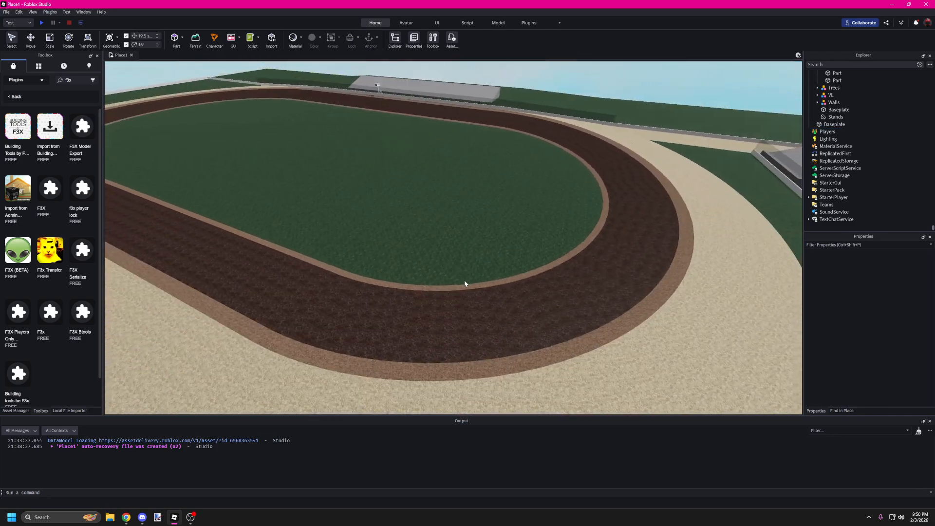
pyautogui.scroll(-2, 464, 280)
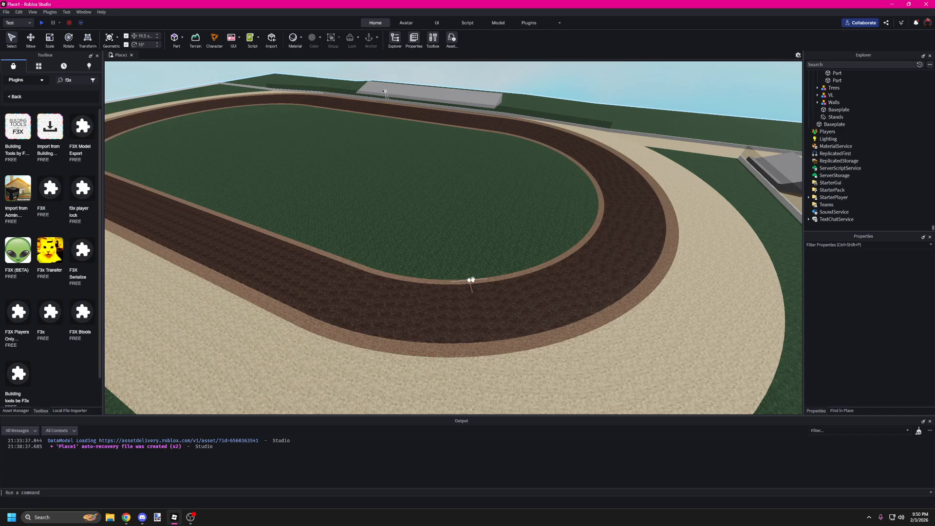
pyautogui.moveTo(475, 268); pyautogui.dragTo(474, 268, button='right')
pyautogui.press('a')
pyautogui.press('a')
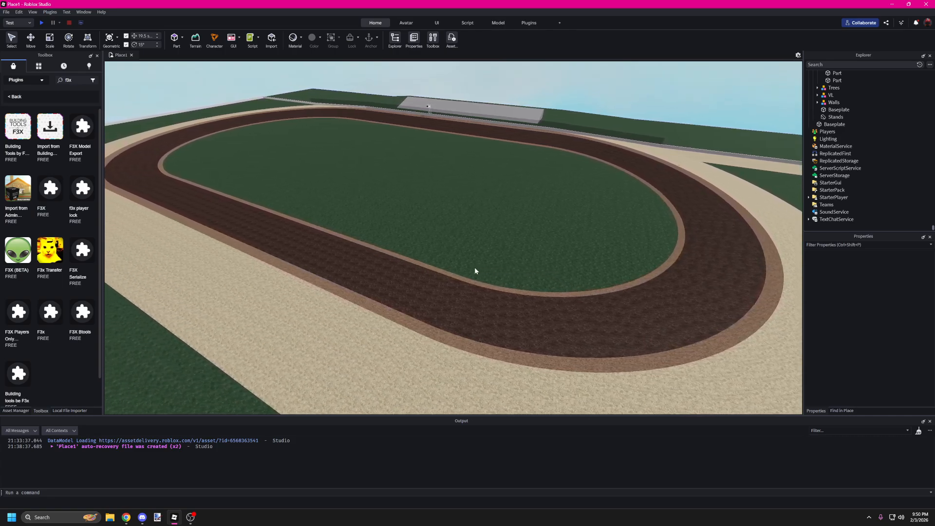